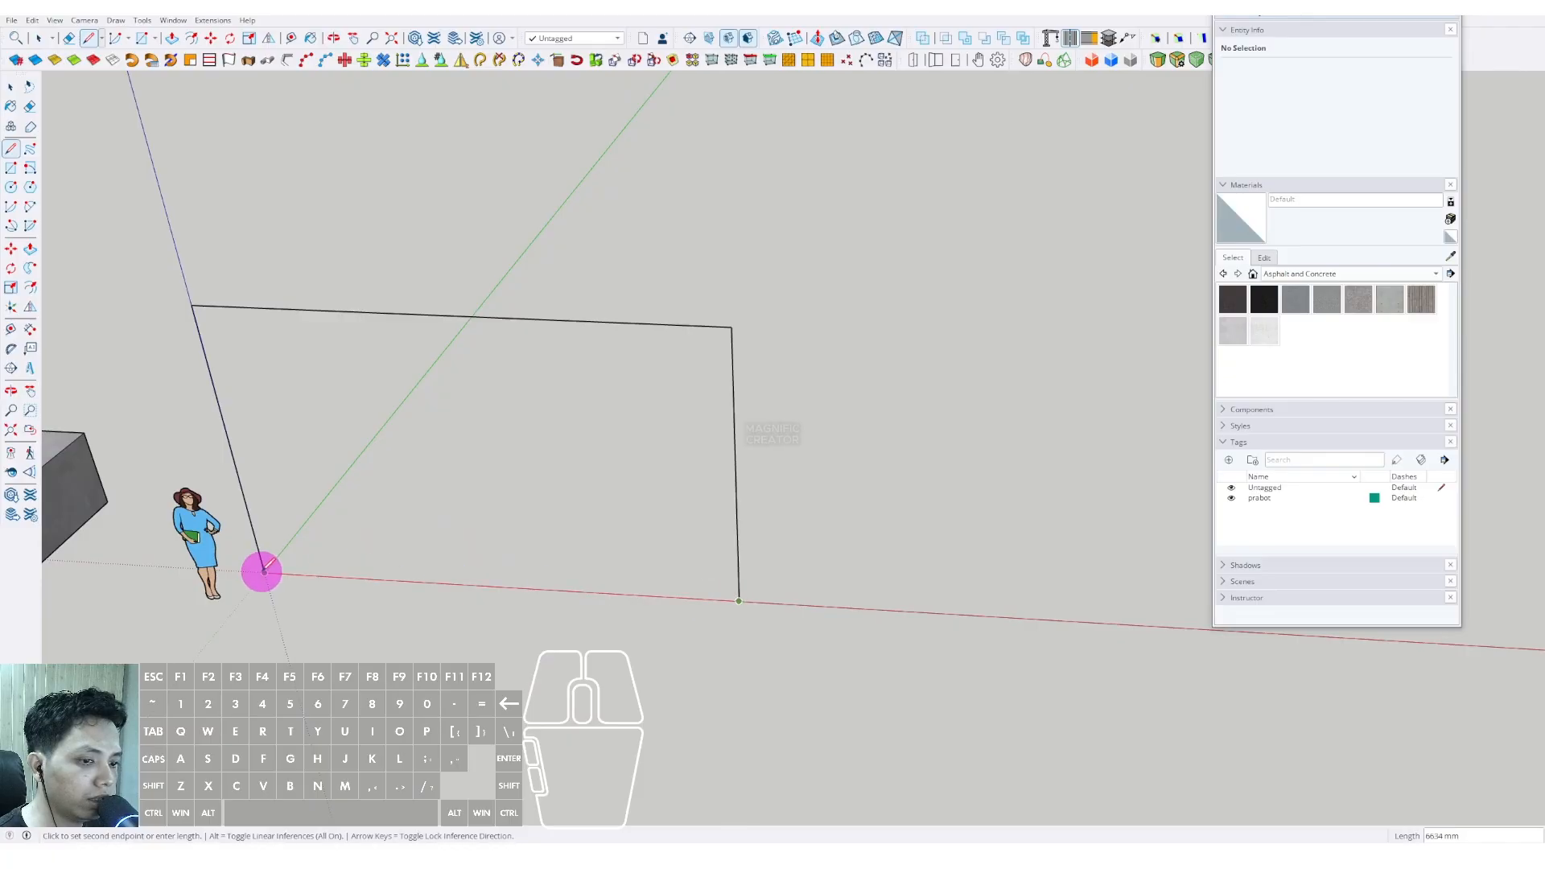
# Close the upright rectangular wall outline at the origin to form a face about 6634 mm wide and 4011 mm high.
pyautogui.click(262, 572)
pyautogui.press('space')
pyautogui.moveTo(564, 438); pyautogui.dragTo(196, 338, button='middle')
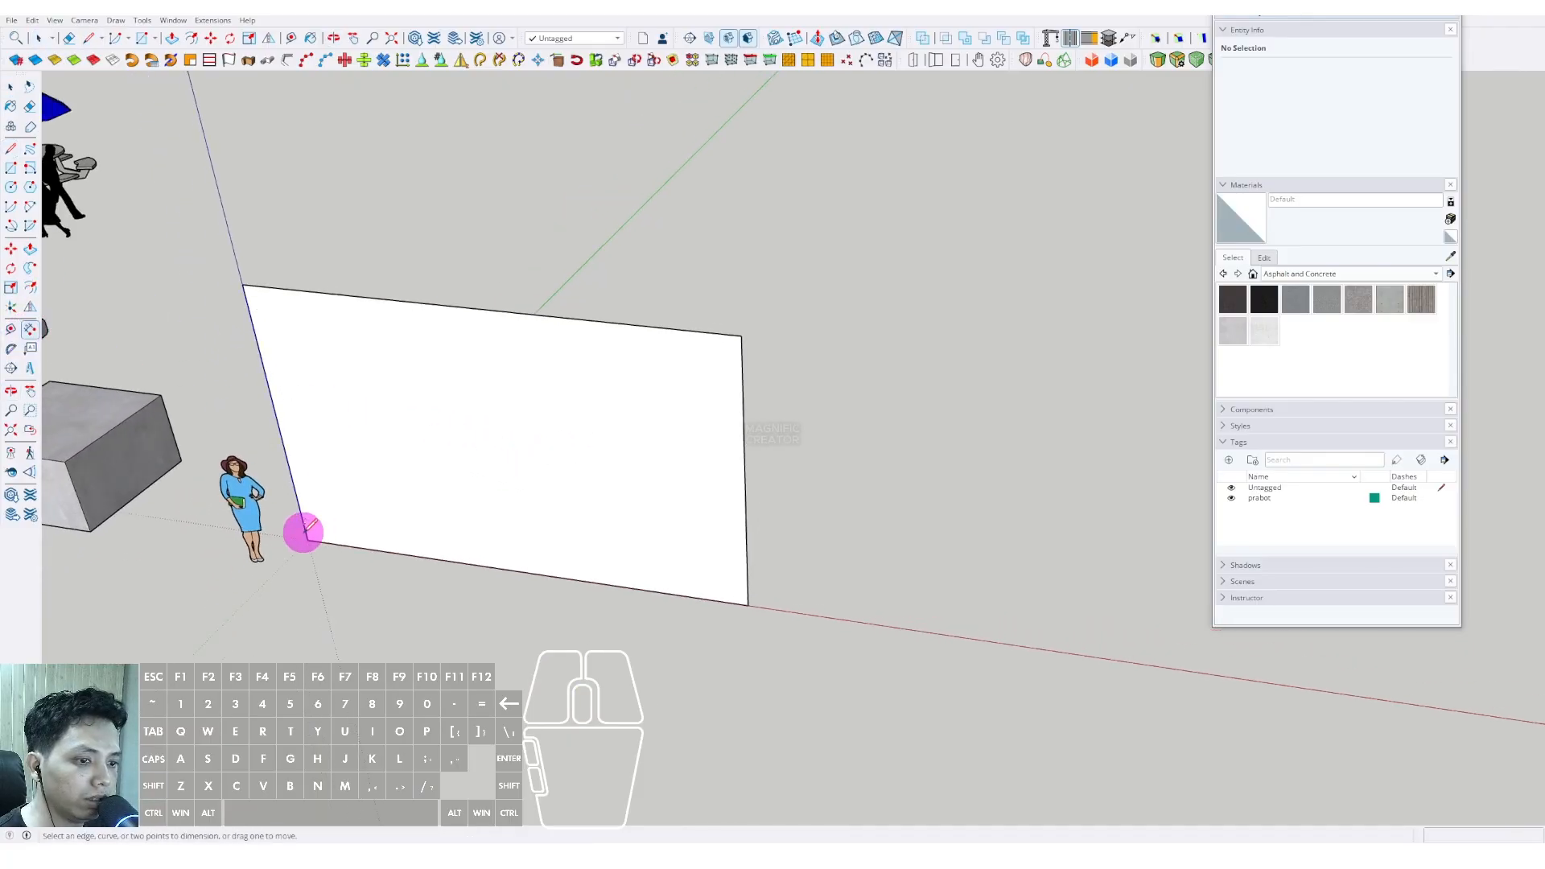
# Dimension the wall face's bottom edge below it and its vertical side edge beside it.
pyautogui.click(324, 544)
pyautogui.click(338, 580)
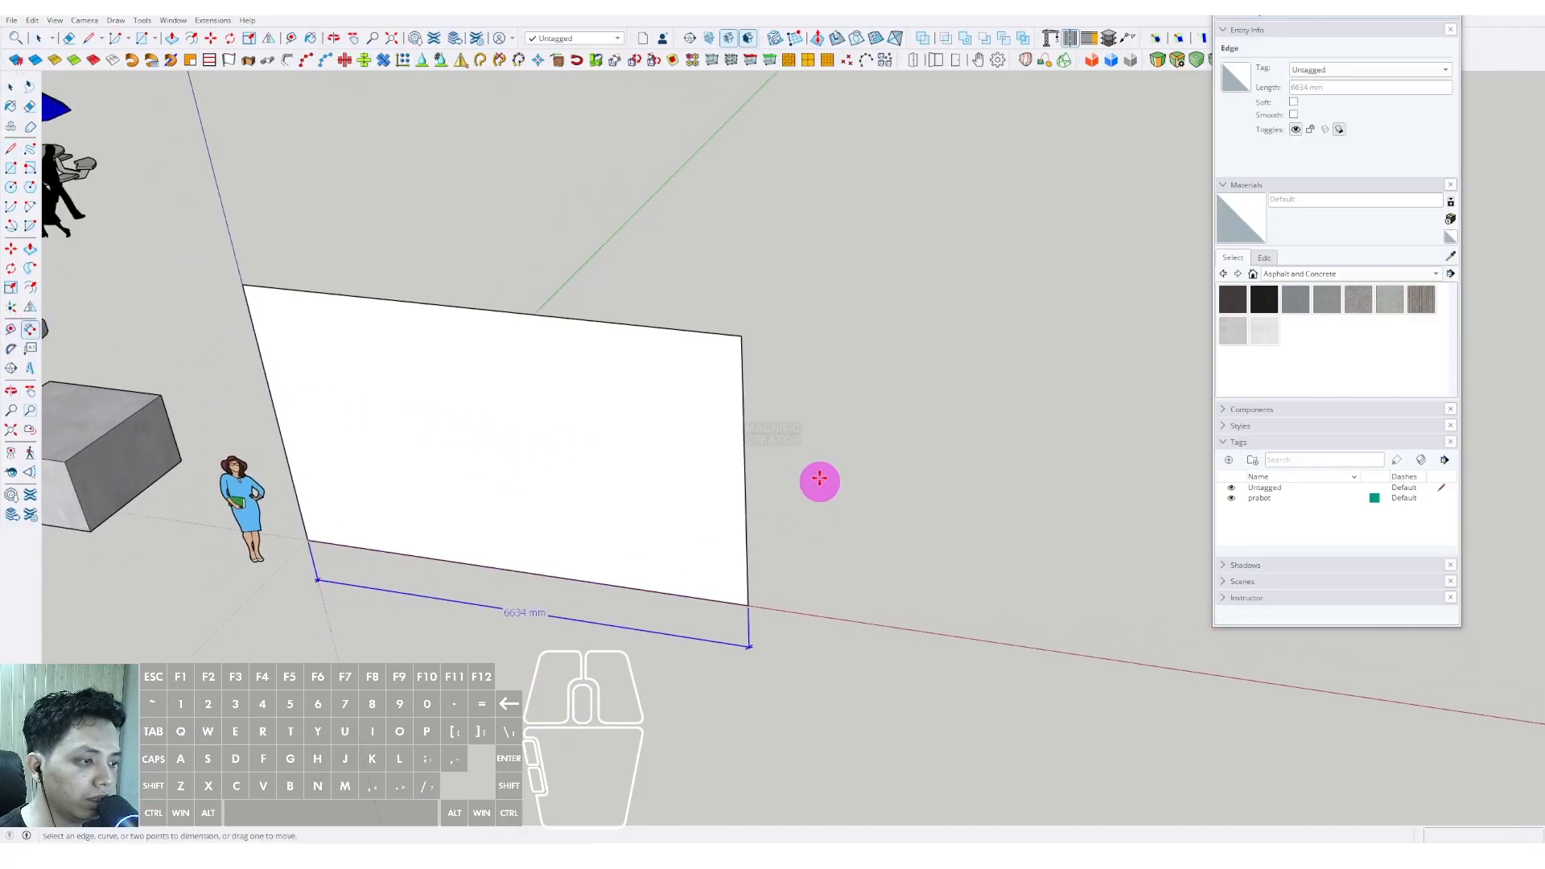
pyautogui.click(741, 406)
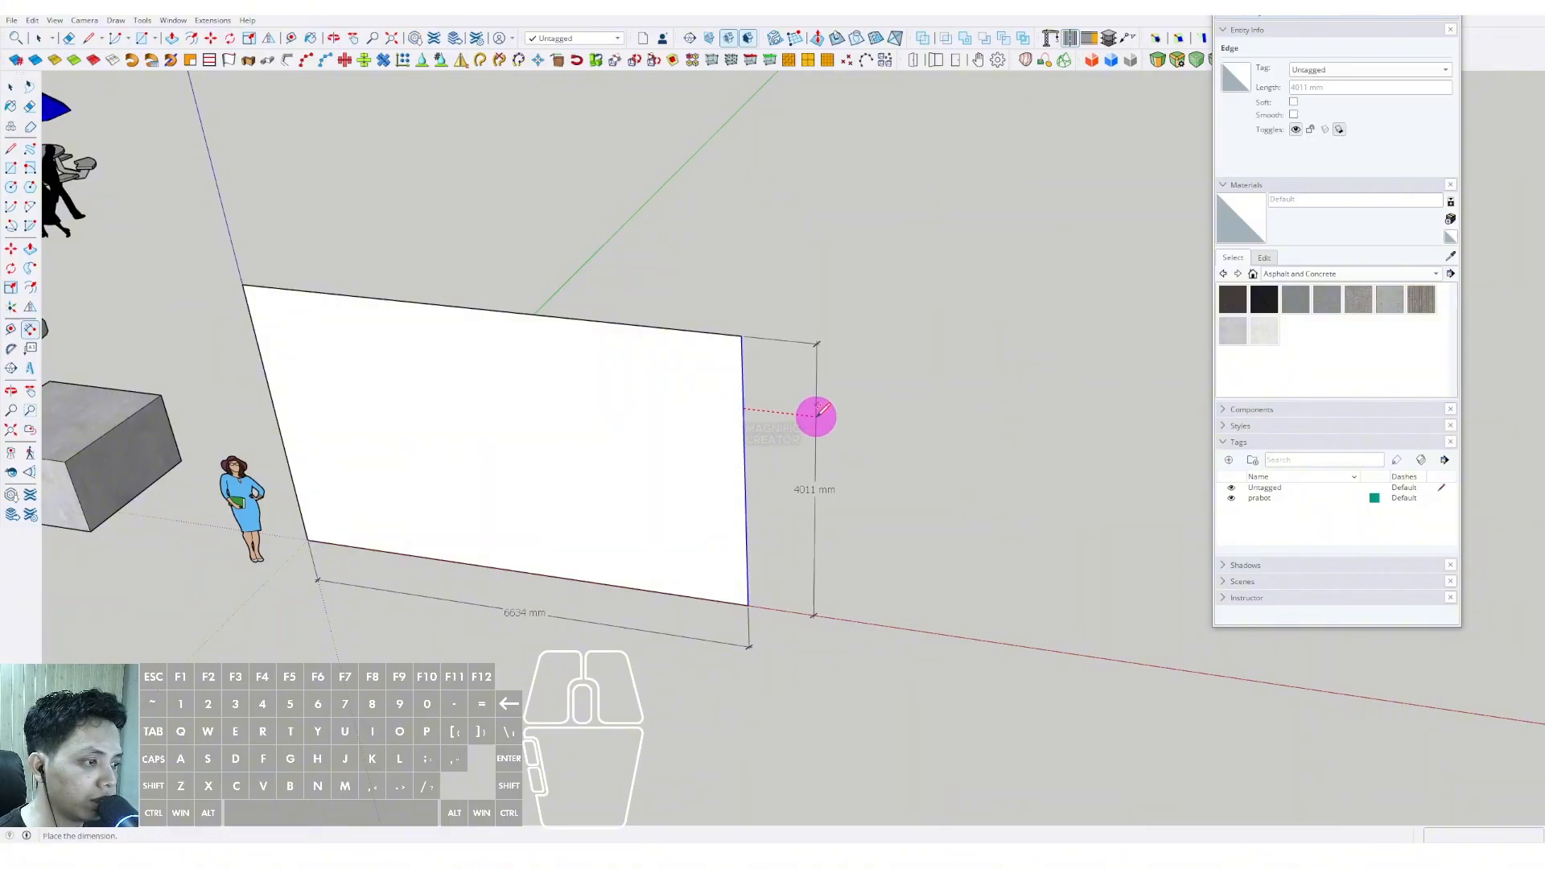
pyautogui.click(814, 414)
pyautogui.moveTo(652, 442); pyautogui.dragTo(665, 410, button='middle')
pyautogui.press('space')
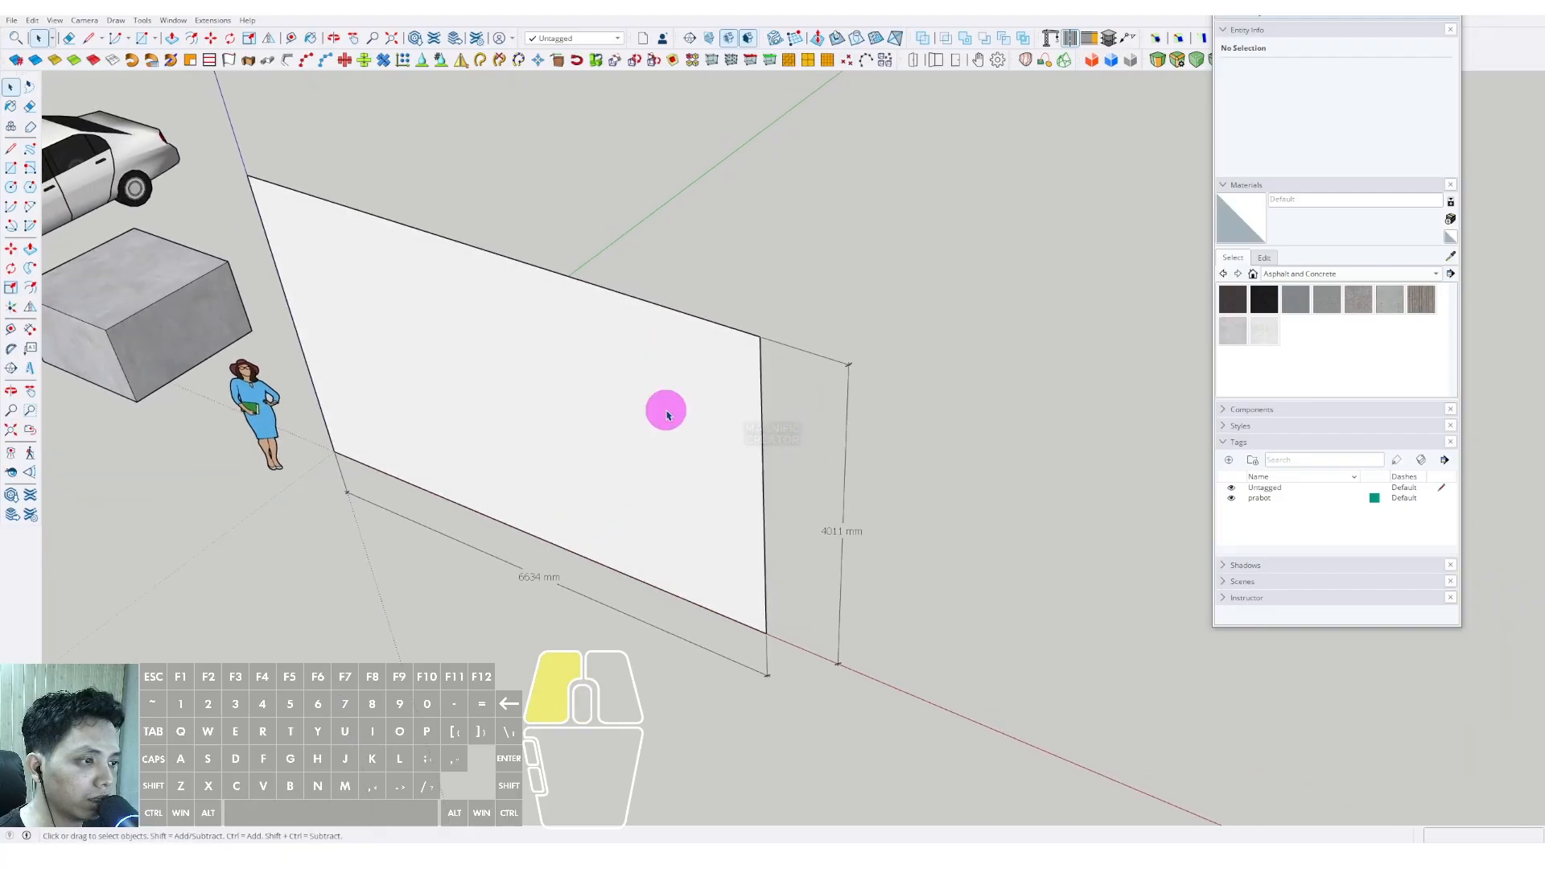
# Push/Pull the wall face to give the wall a thickness of about 400 mm.
pyautogui.click(666, 410)
pyautogui.click(30, 249)
pyautogui.click(648, 337)
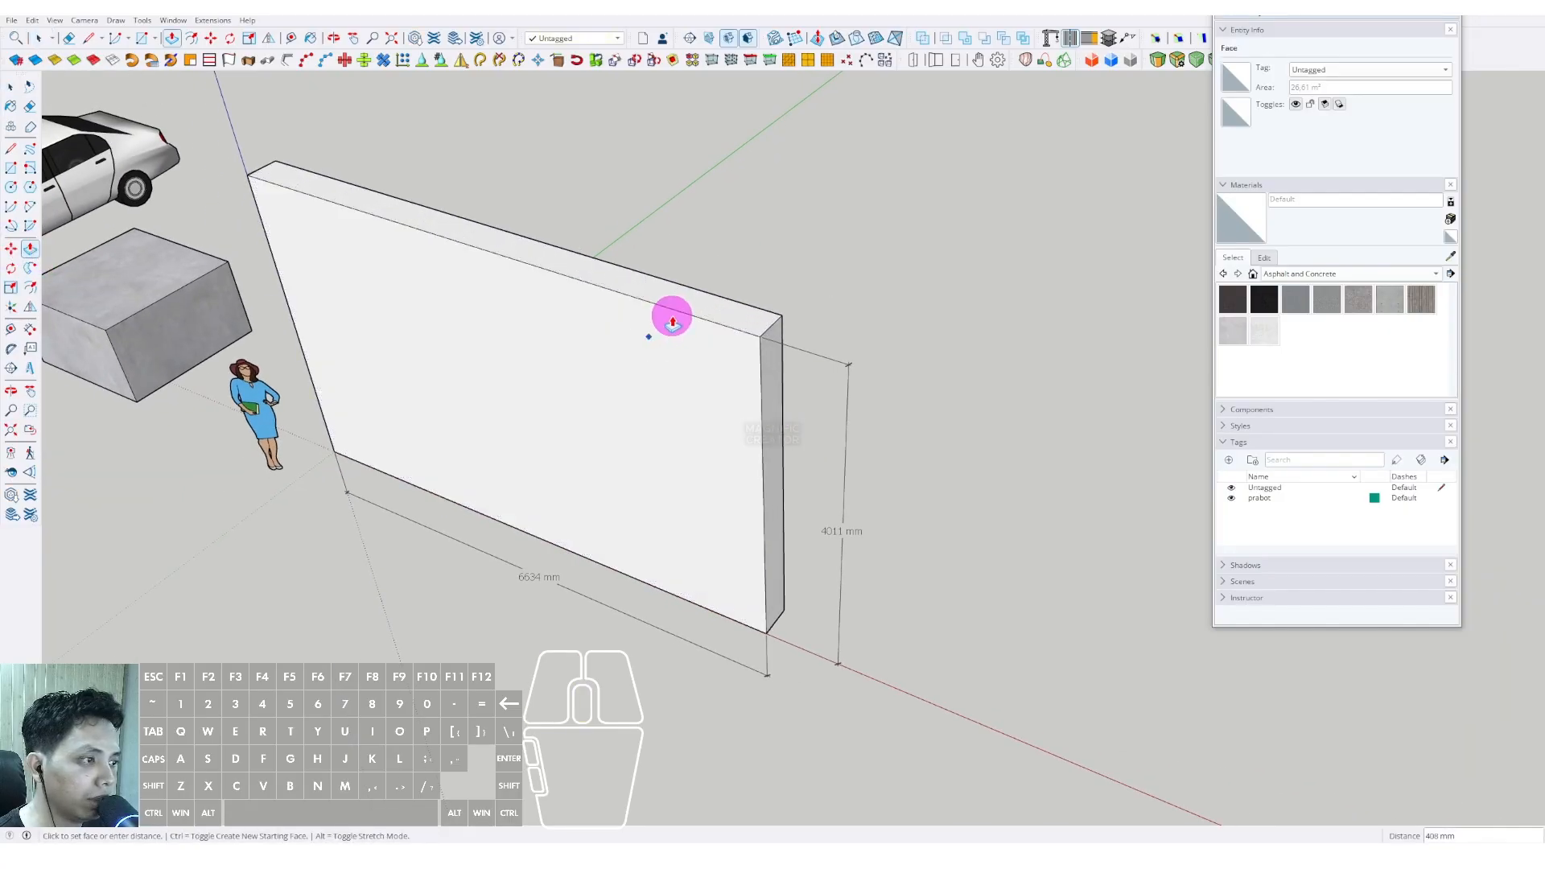
pyautogui.click(673, 319)
pyautogui.press('space')
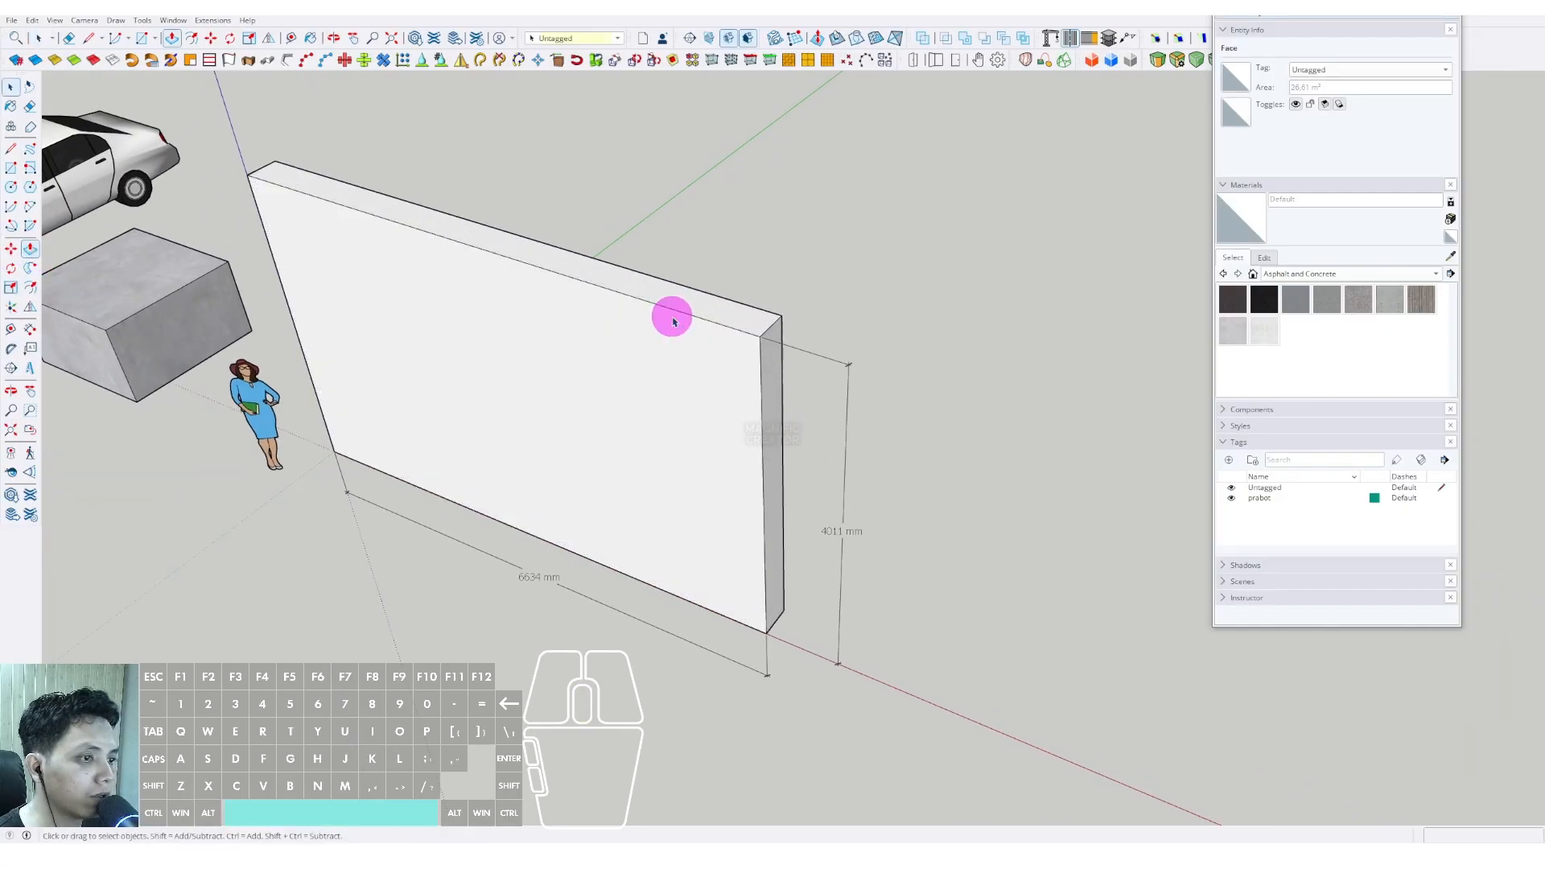
# Offset the front face's top edge and both vertical side edges inward by 800 mm.
pyautogui.moveTo(484, 411); pyautogui.dragTo(669, 443, button='middle')
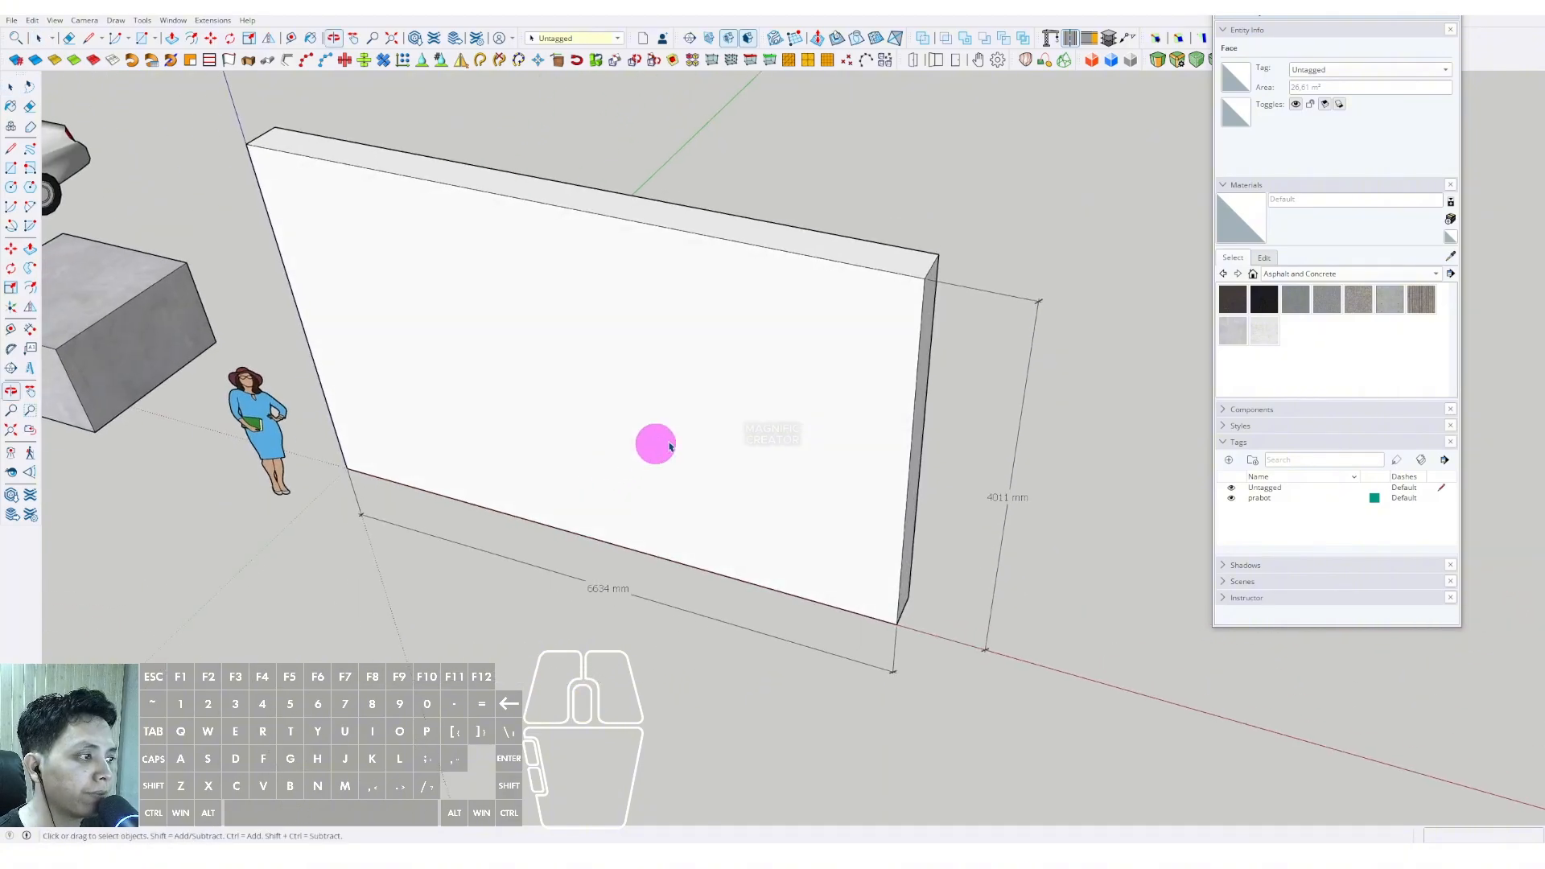
pyautogui.click(918, 348)
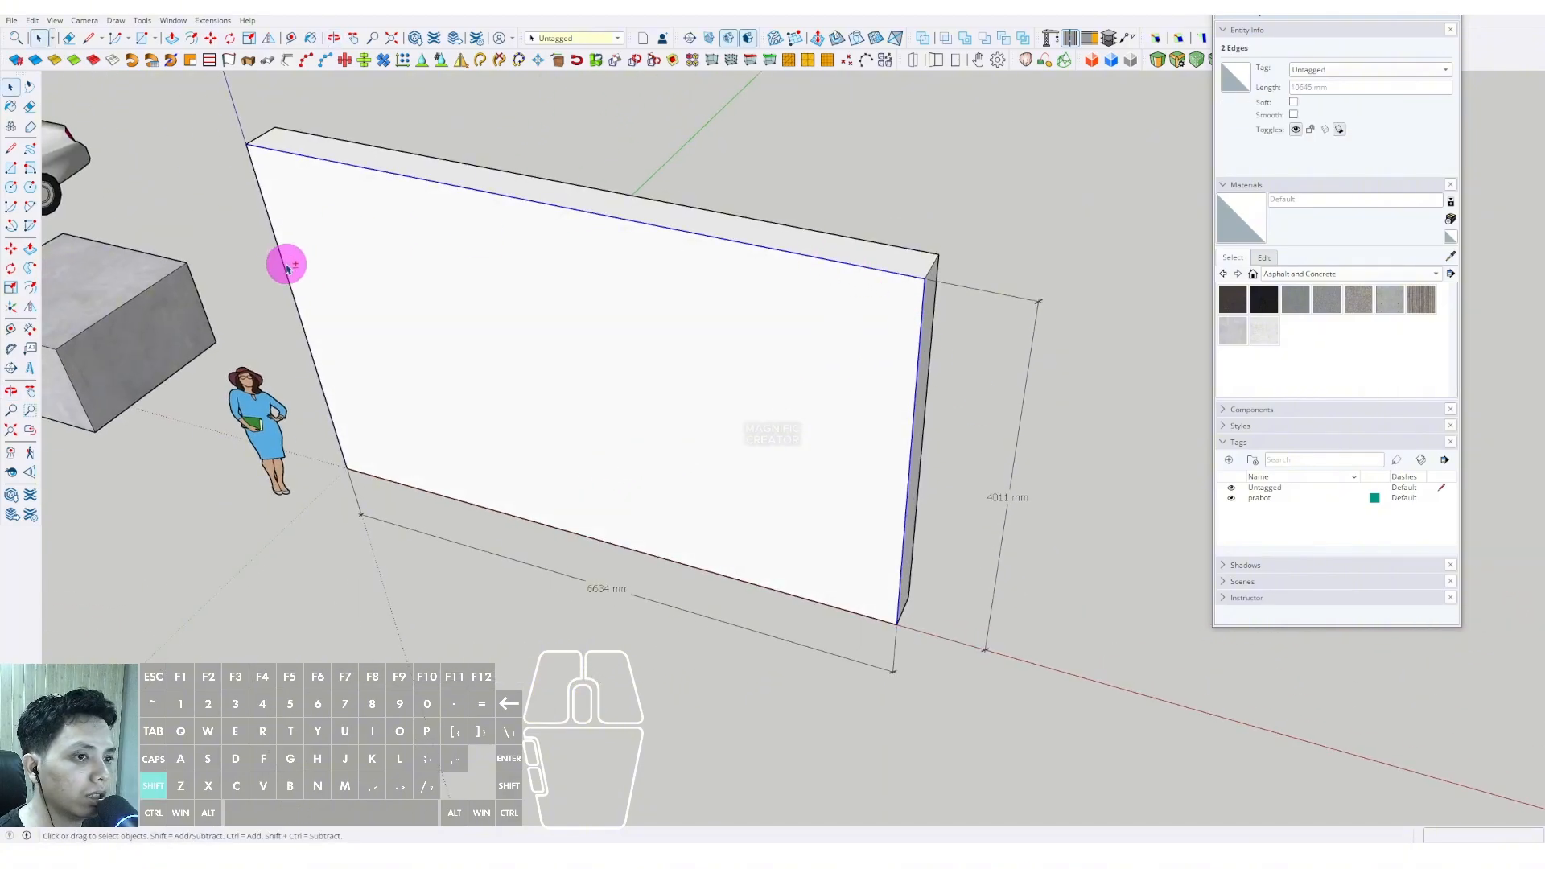
pyautogui.keyDown('shift'); pyautogui.click(281, 320); pyautogui.keyUp('shift')
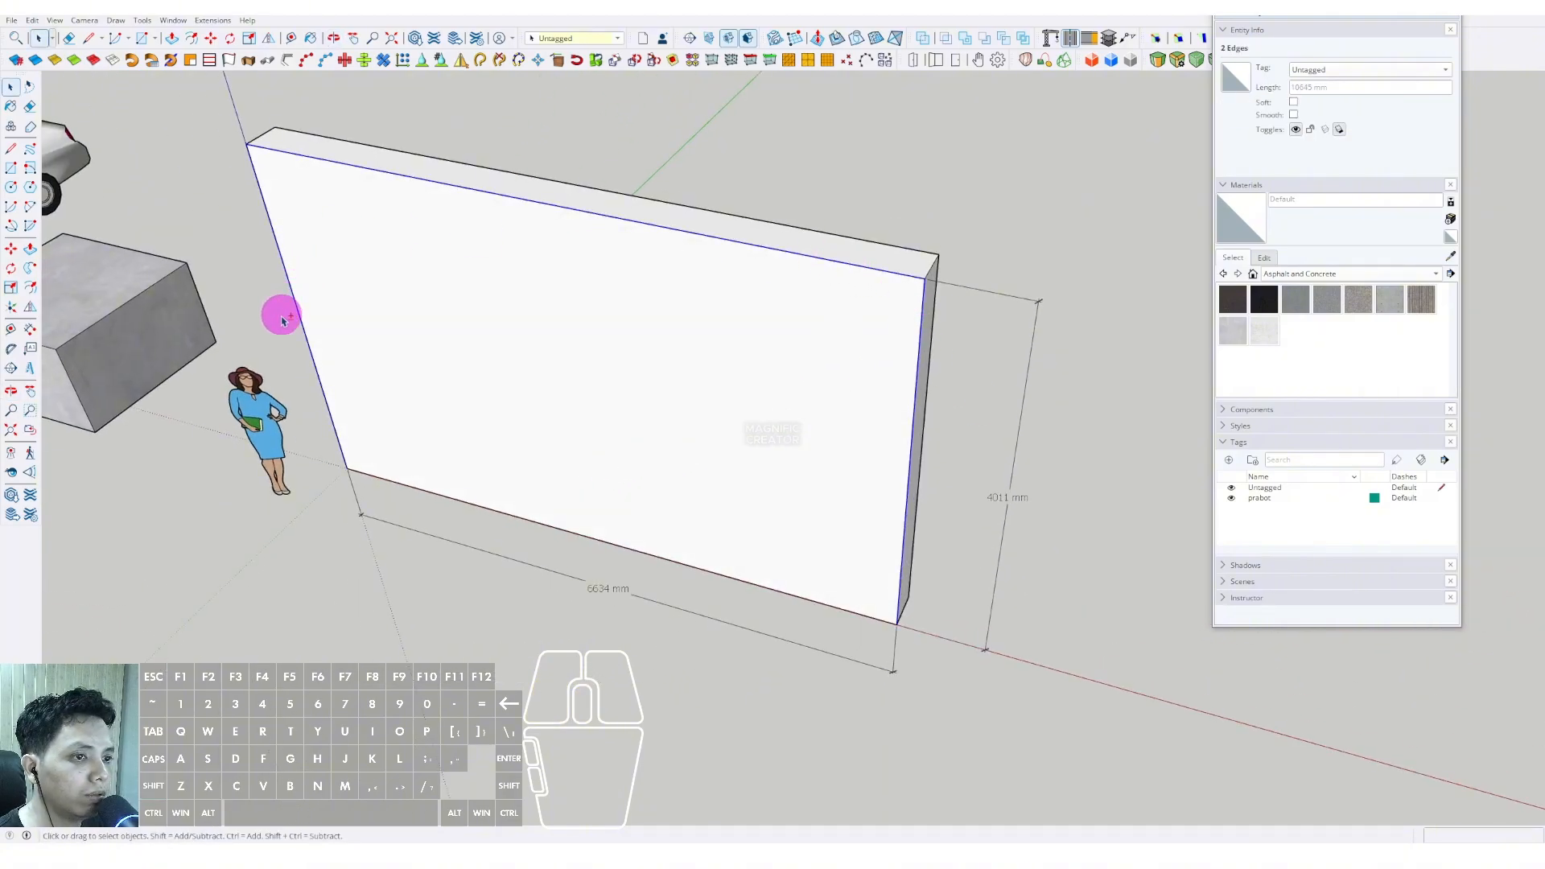
pyautogui.click(30, 287)
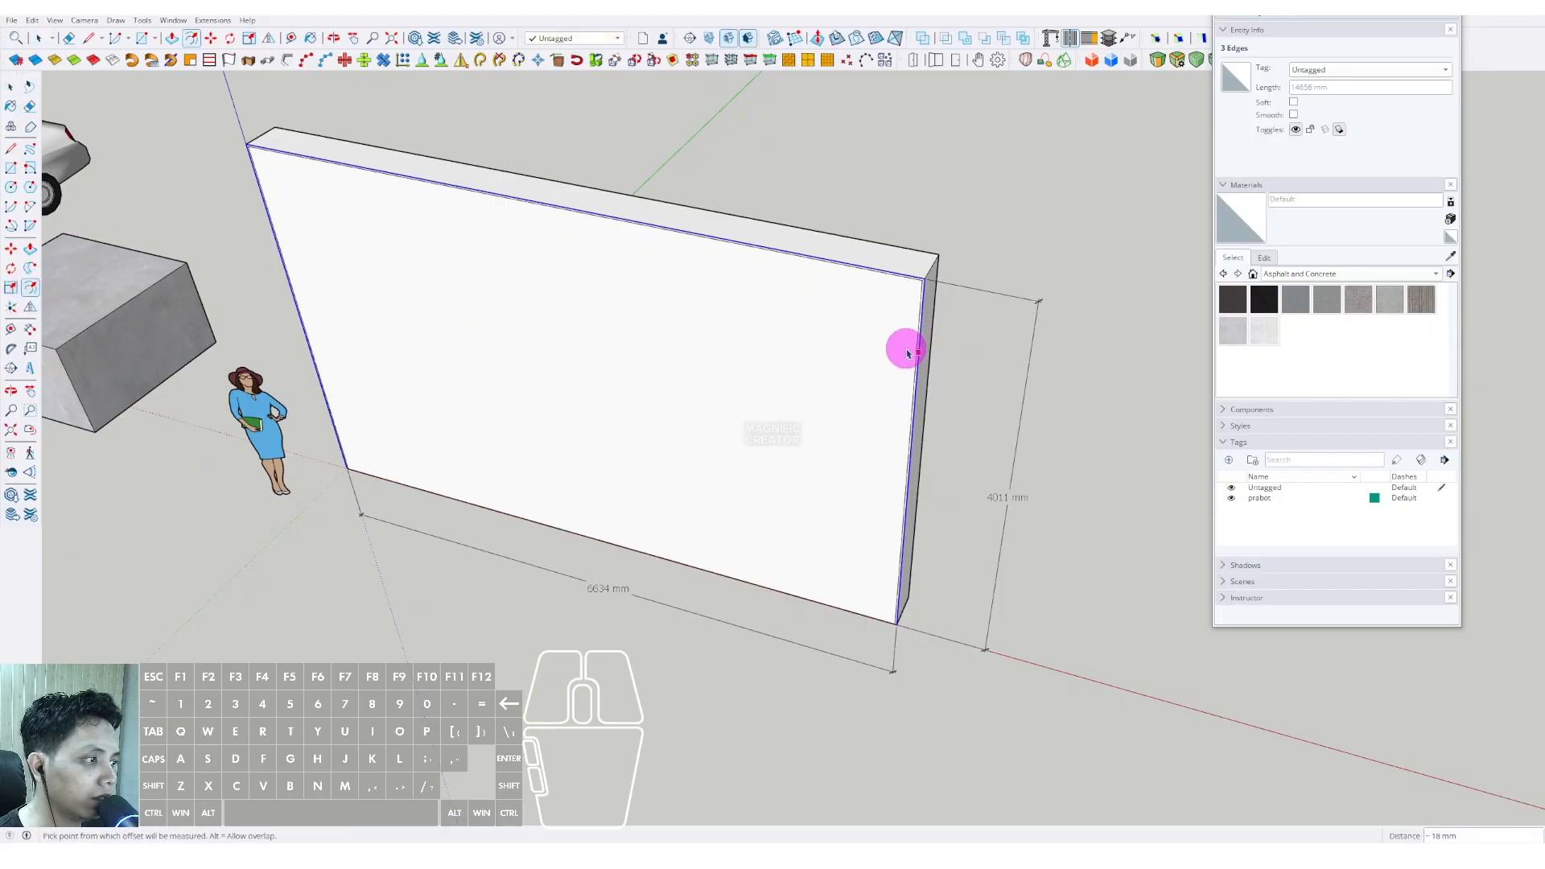
pyautogui.click(920, 331)
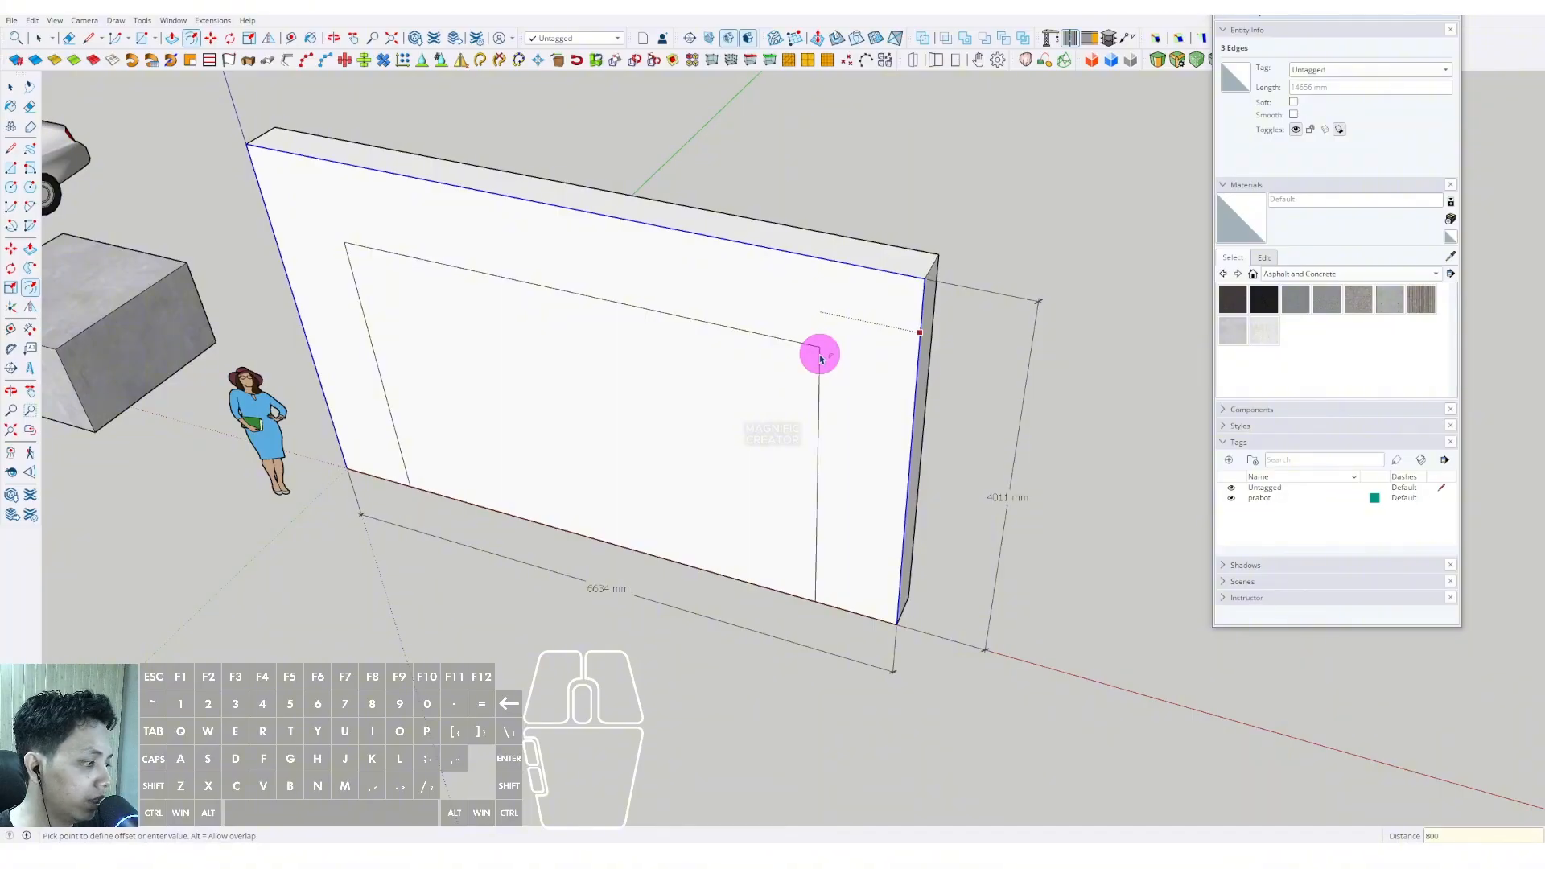
pyautogui.press('Return')
pyautogui.press('space')
# Round the offset outline's upper right corner with a tangent two-point arc, removing the sharp corner.
pyautogui.moveTo(555, 334); pyautogui.dragTo(508, 311, button='middle')
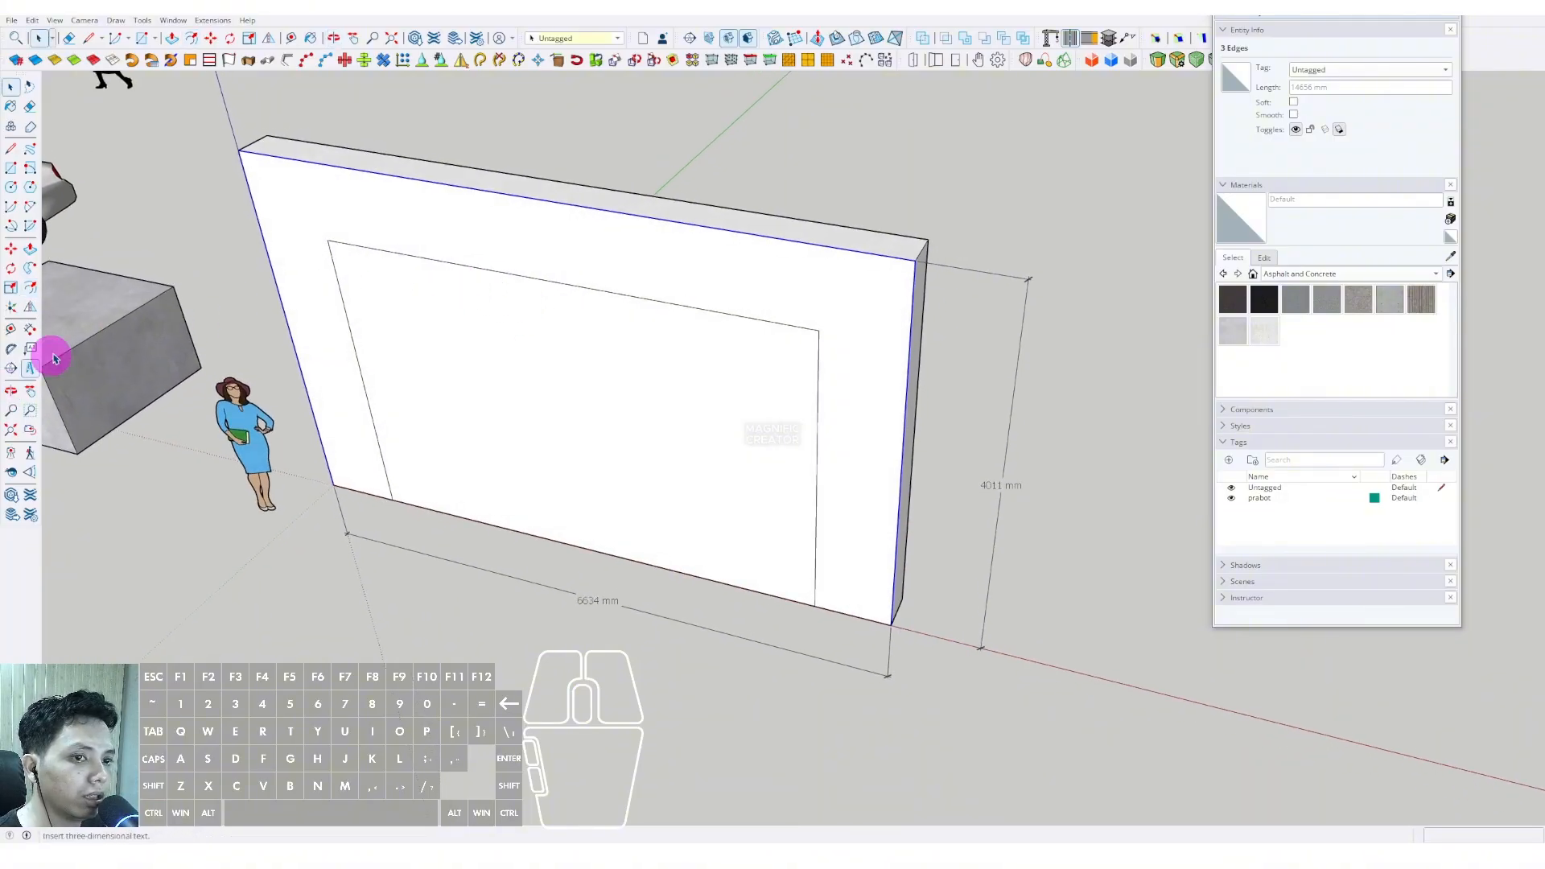
pyautogui.click(30, 208)
pyautogui.scroll(1, 803, 387)
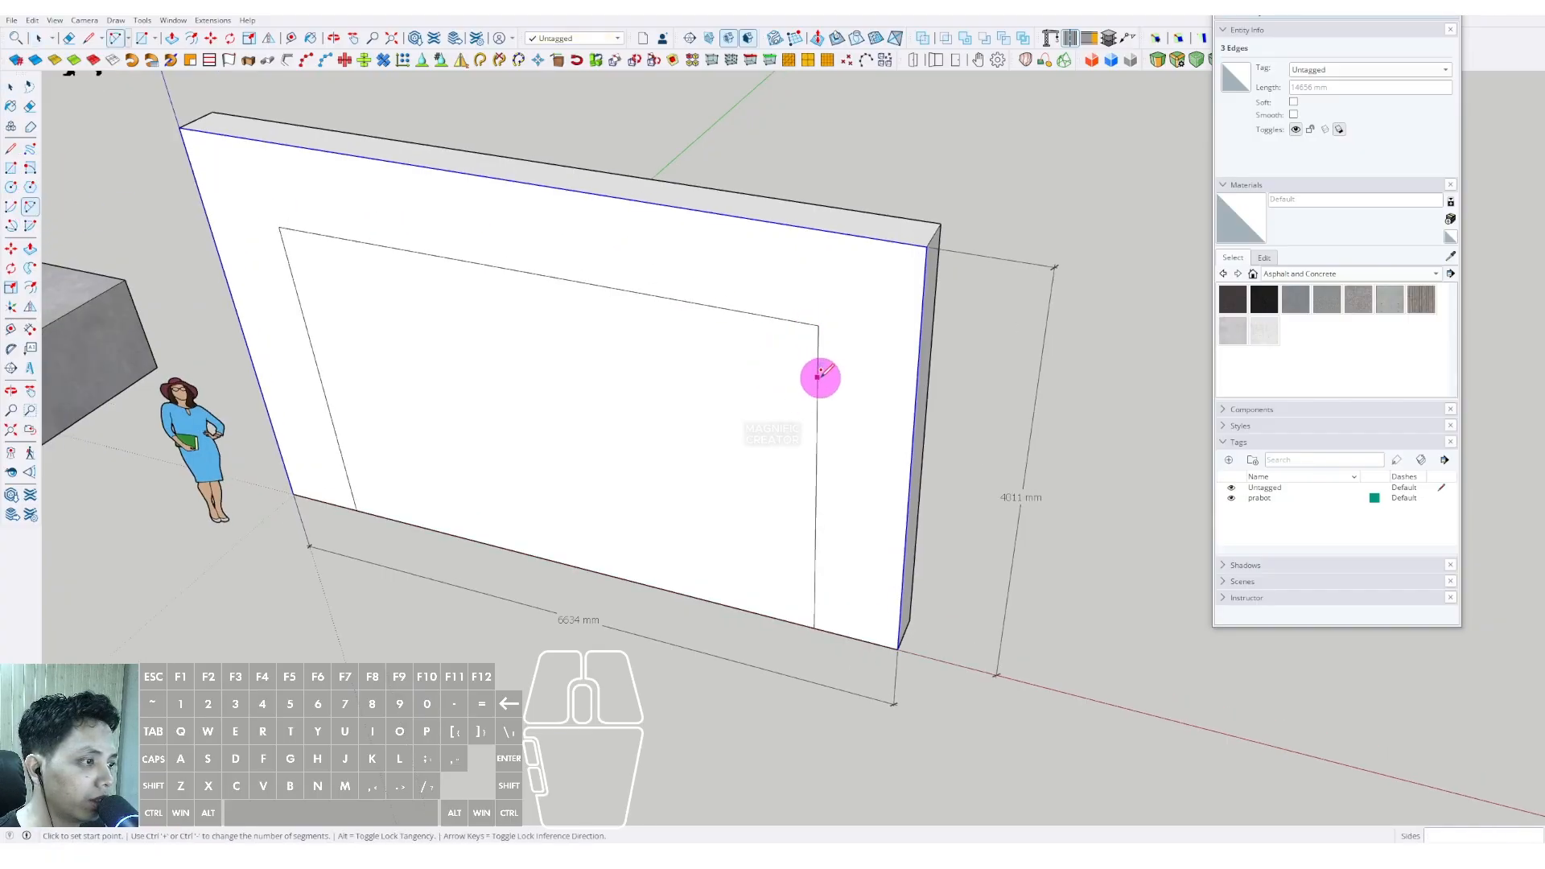
pyautogui.click(817, 392)
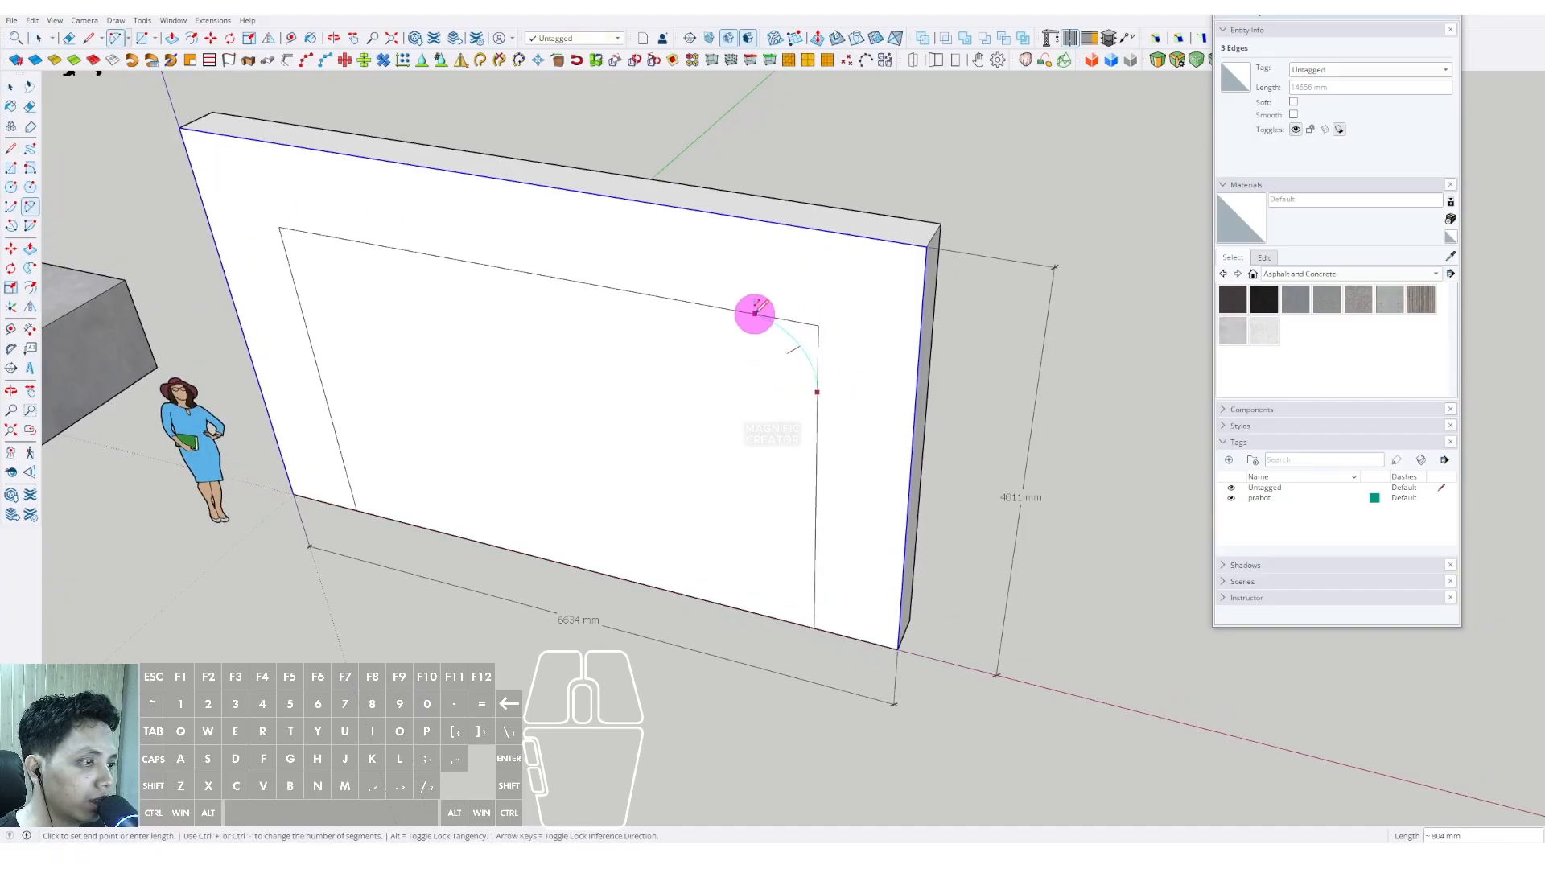
pyautogui.doubleClick(745, 307)
pyautogui.press('space')
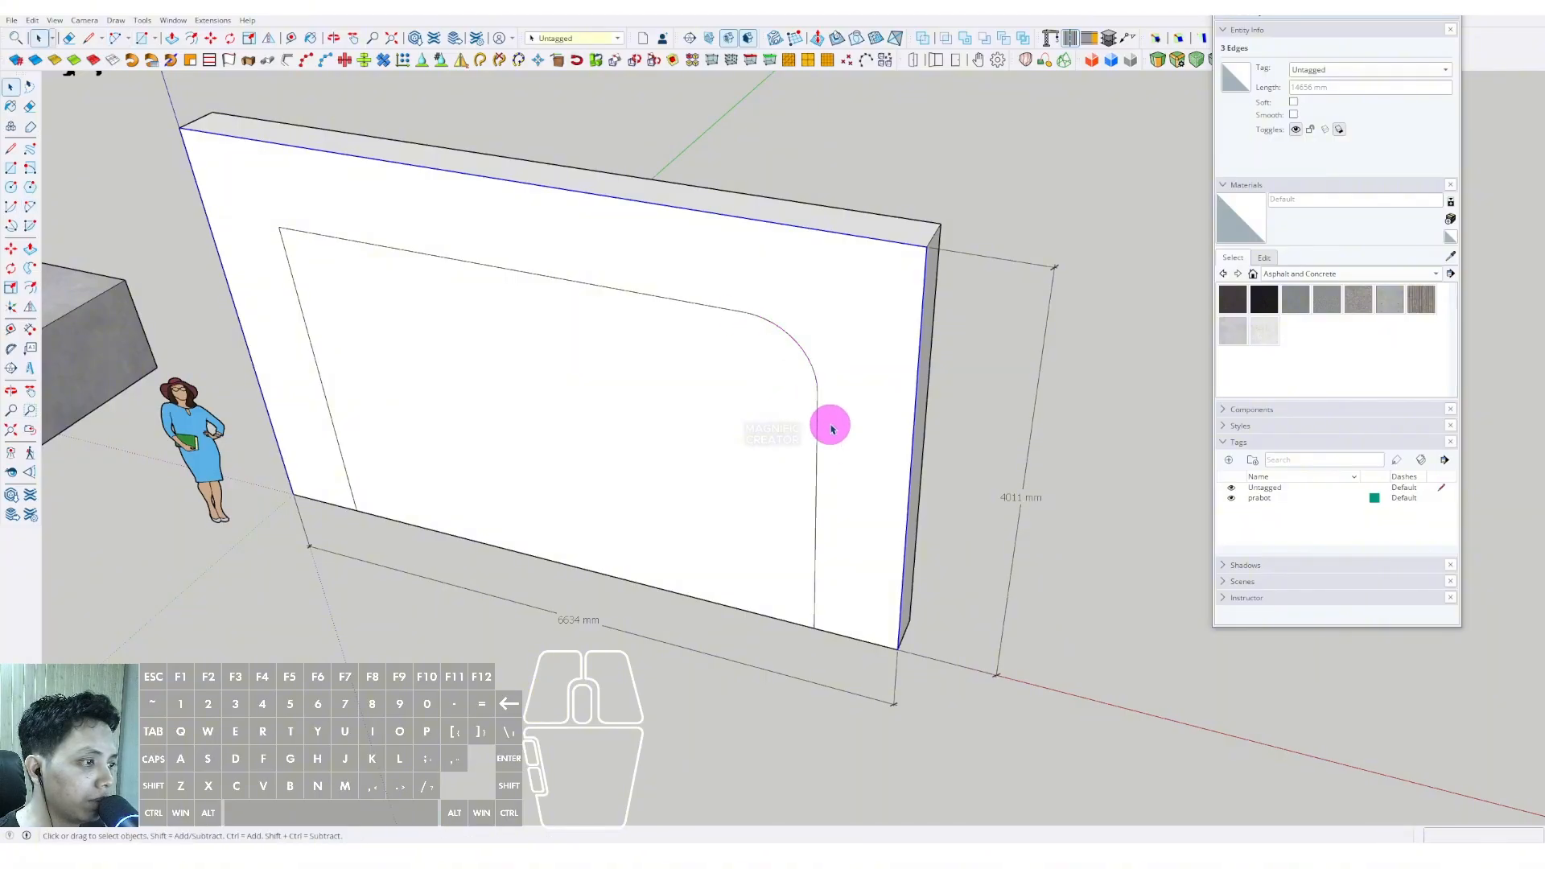
# Draw a horizontal guide line from the arc's lower end across to the offset outline's opposite side.
pyautogui.click(817, 391)
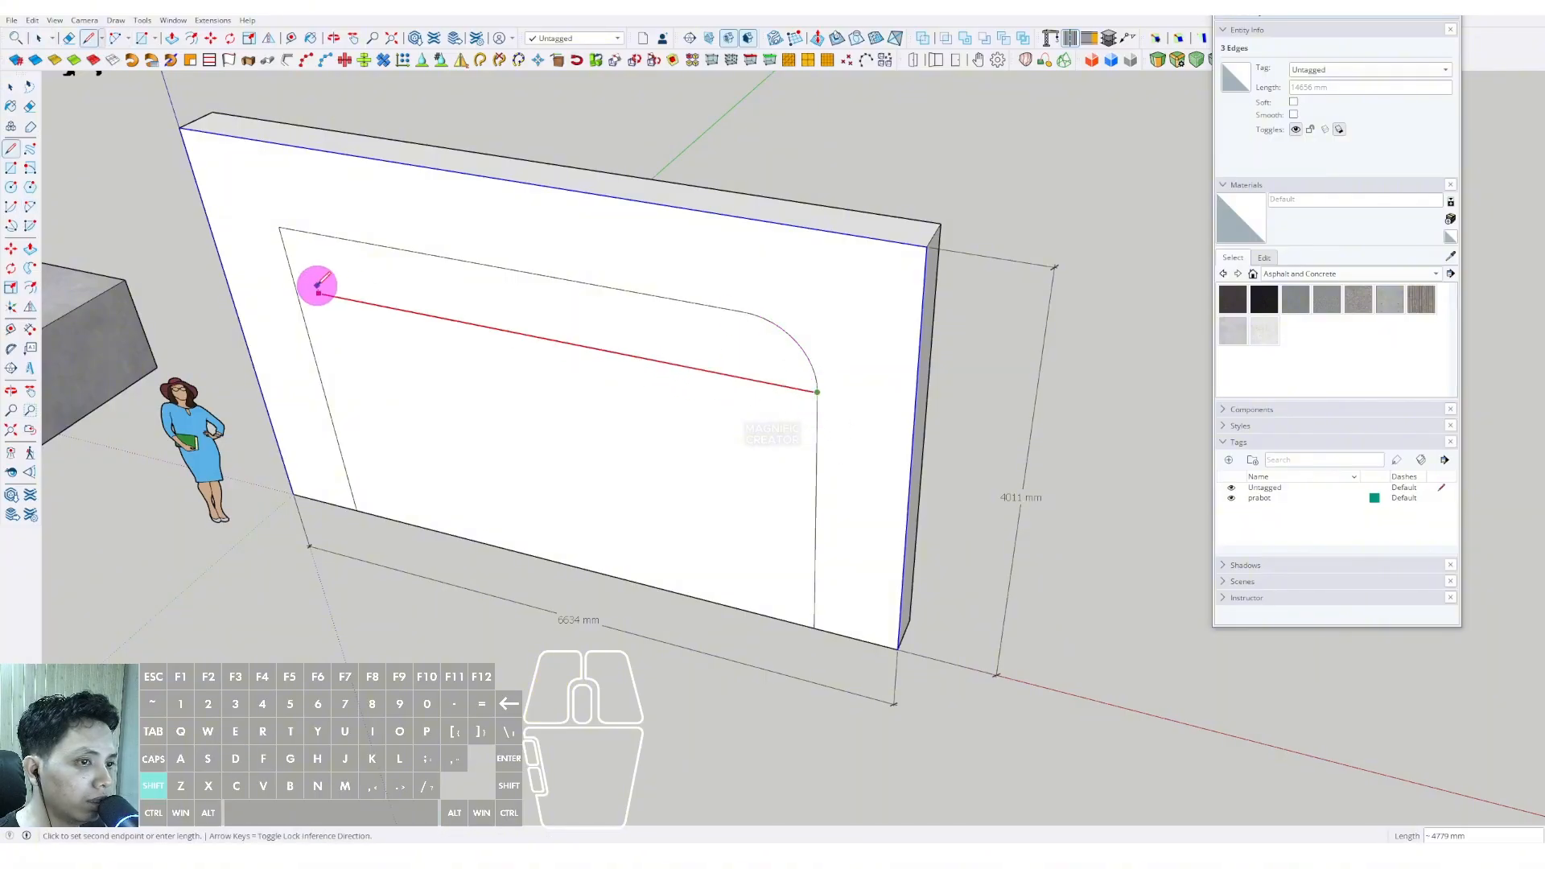
pyautogui.click(293, 276)
pyautogui.press('space')
pyautogui.scroll(2, 266, 285)
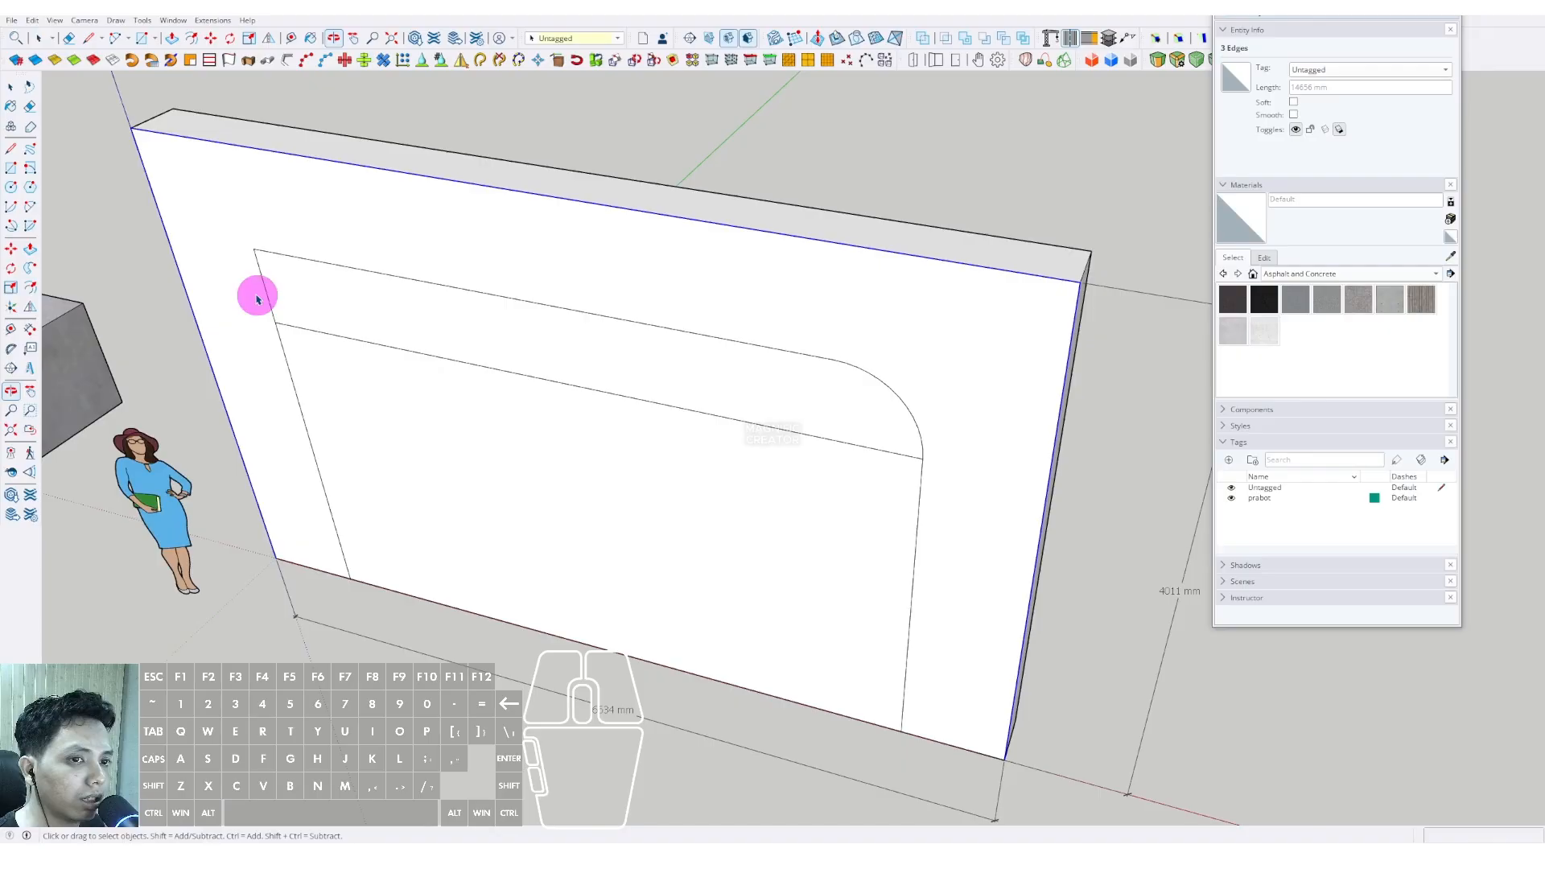
# Draw a matching two-point arc across the outline's upper left corner, starting at the guide line's end.
pyautogui.click(29, 207)
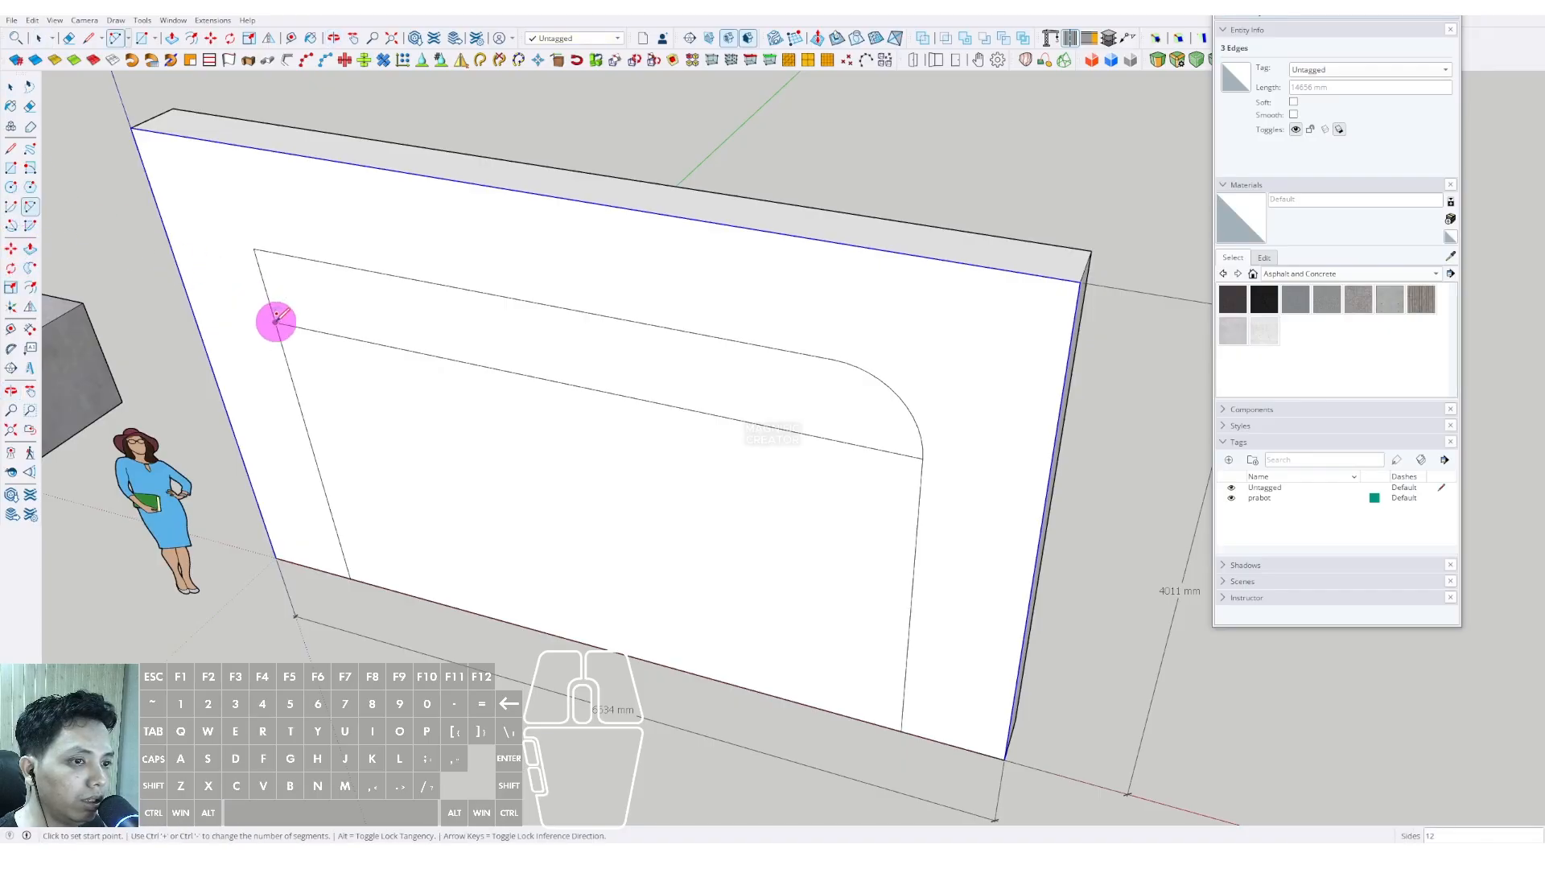
pyautogui.click(276, 321)
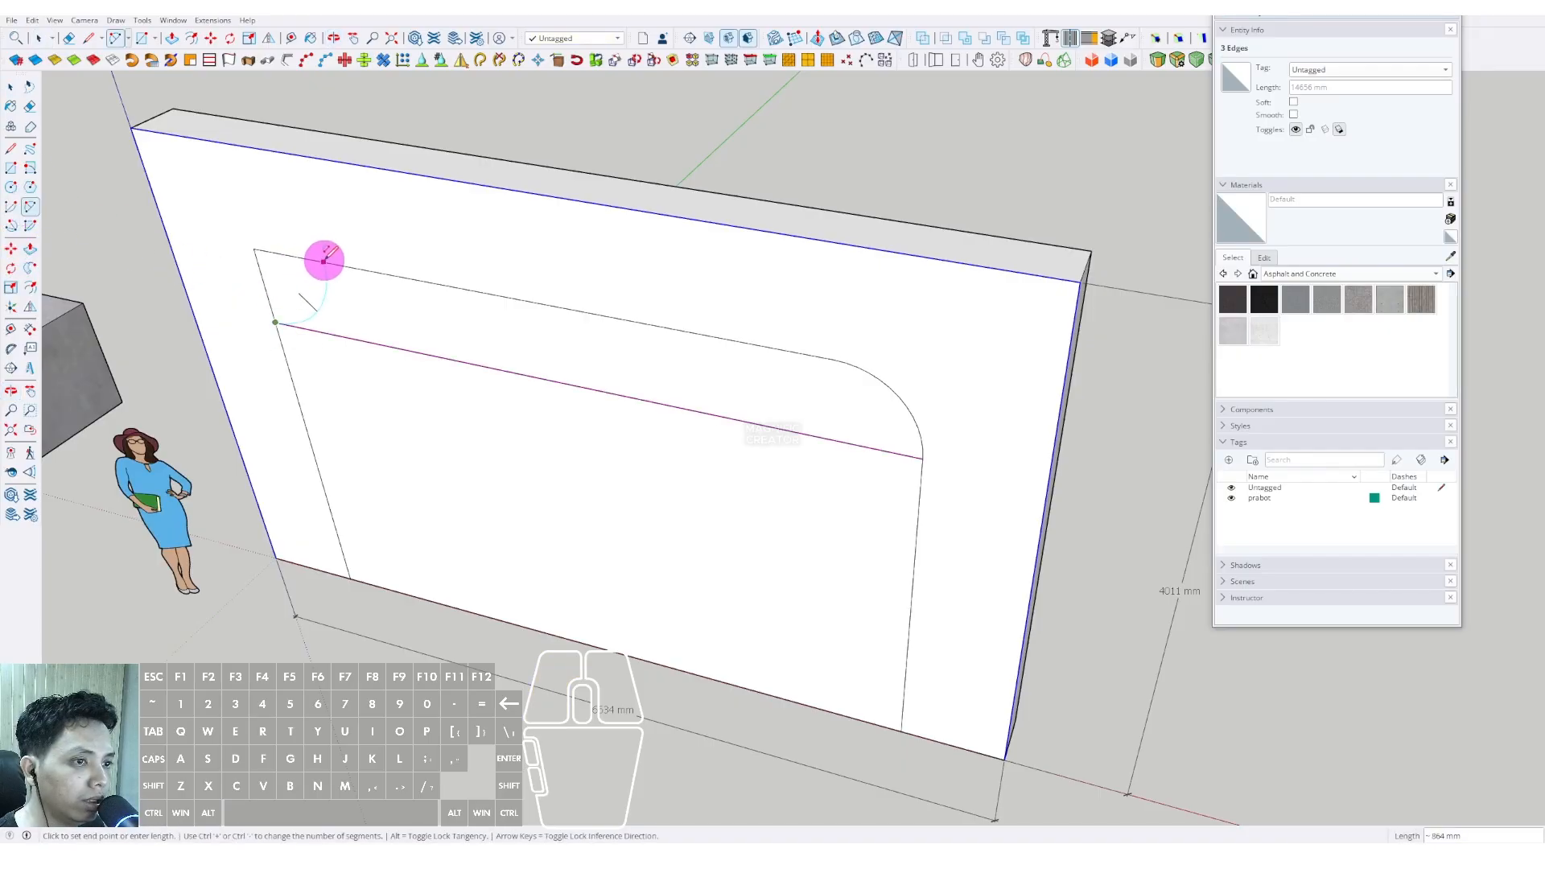
pyautogui.click(325, 262)
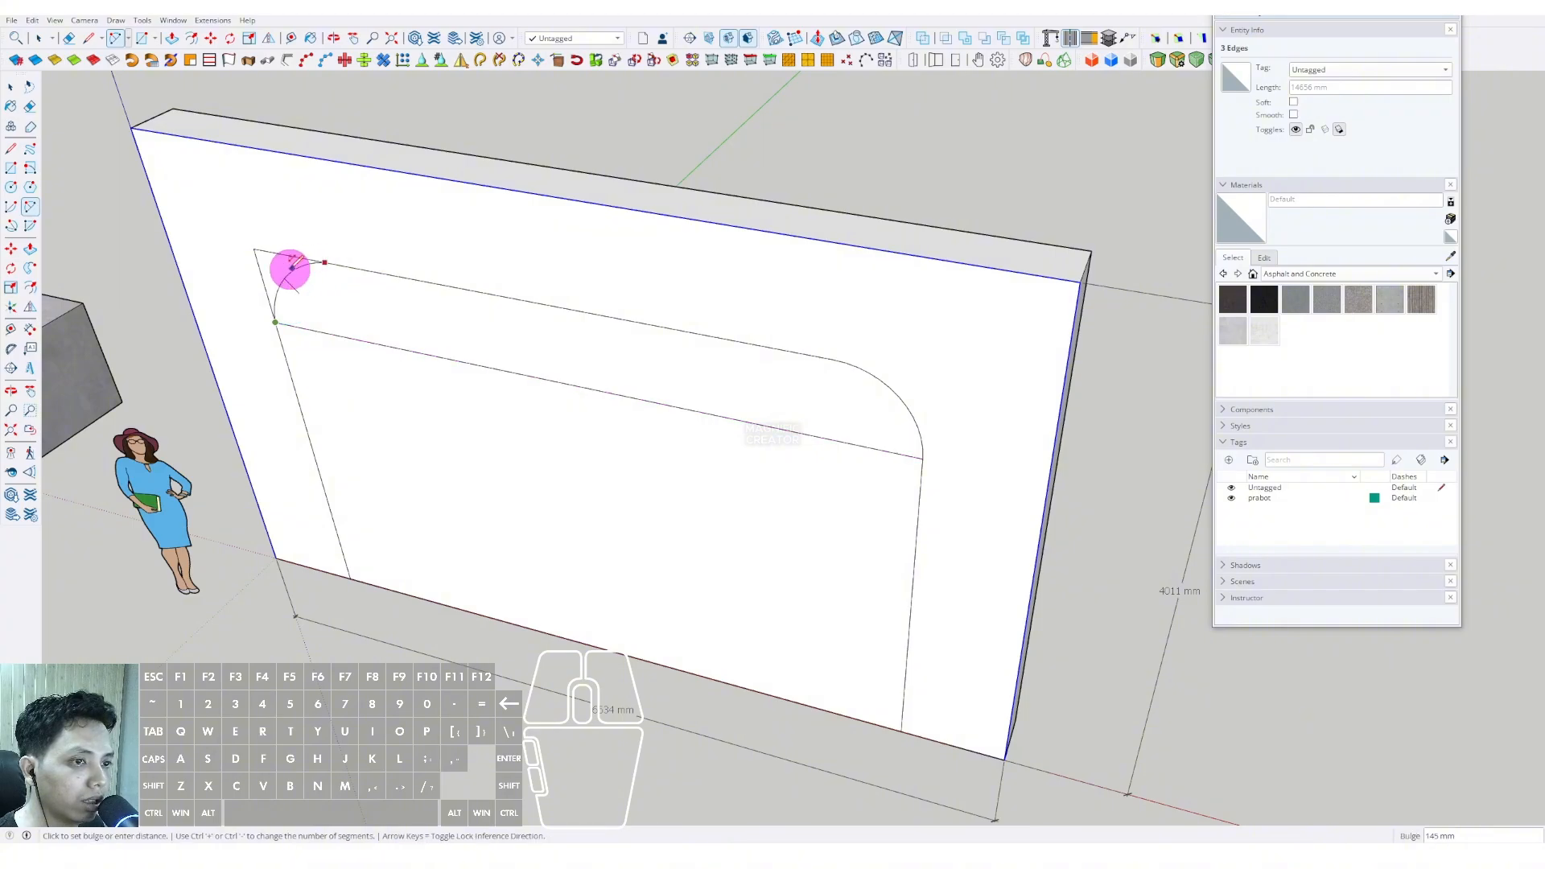
pyautogui.click(283, 267)
pyautogui.press('space')
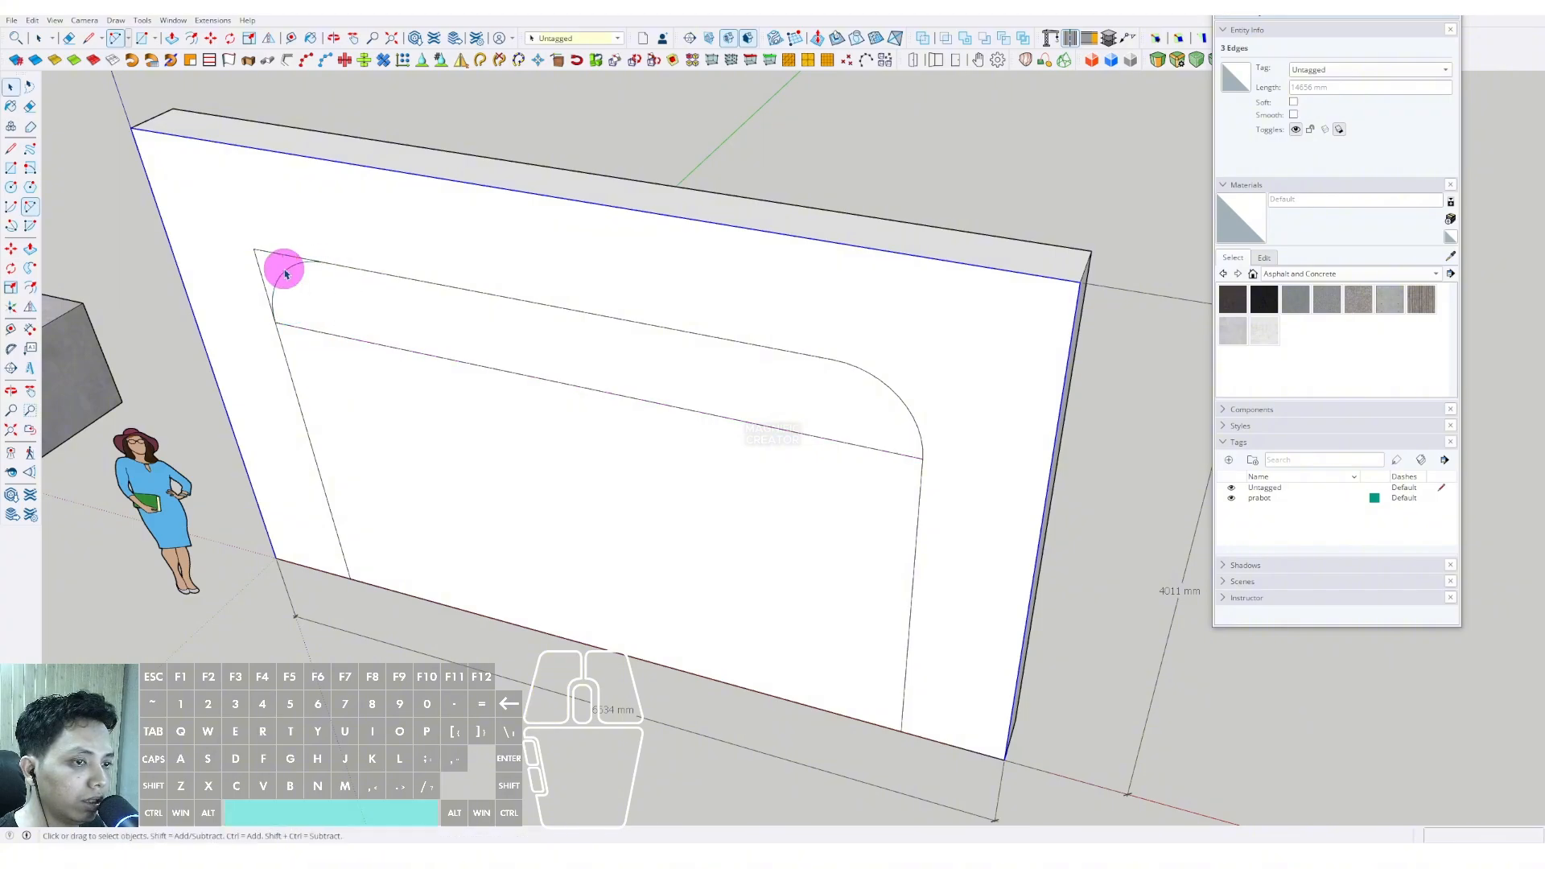
# Erase the leftover sharp corner edges outside the left arc and the horizontal guide line.
pyautogui.moveTo(287, 265)
pyautogui.mouseDown(button='middle')
pyautogui.moveTo(359, 294)
pyautogui.moveTo(259, 432)
pyautogui.moveTo(366, 301)
pyautogui.mouseUp(button='middle')
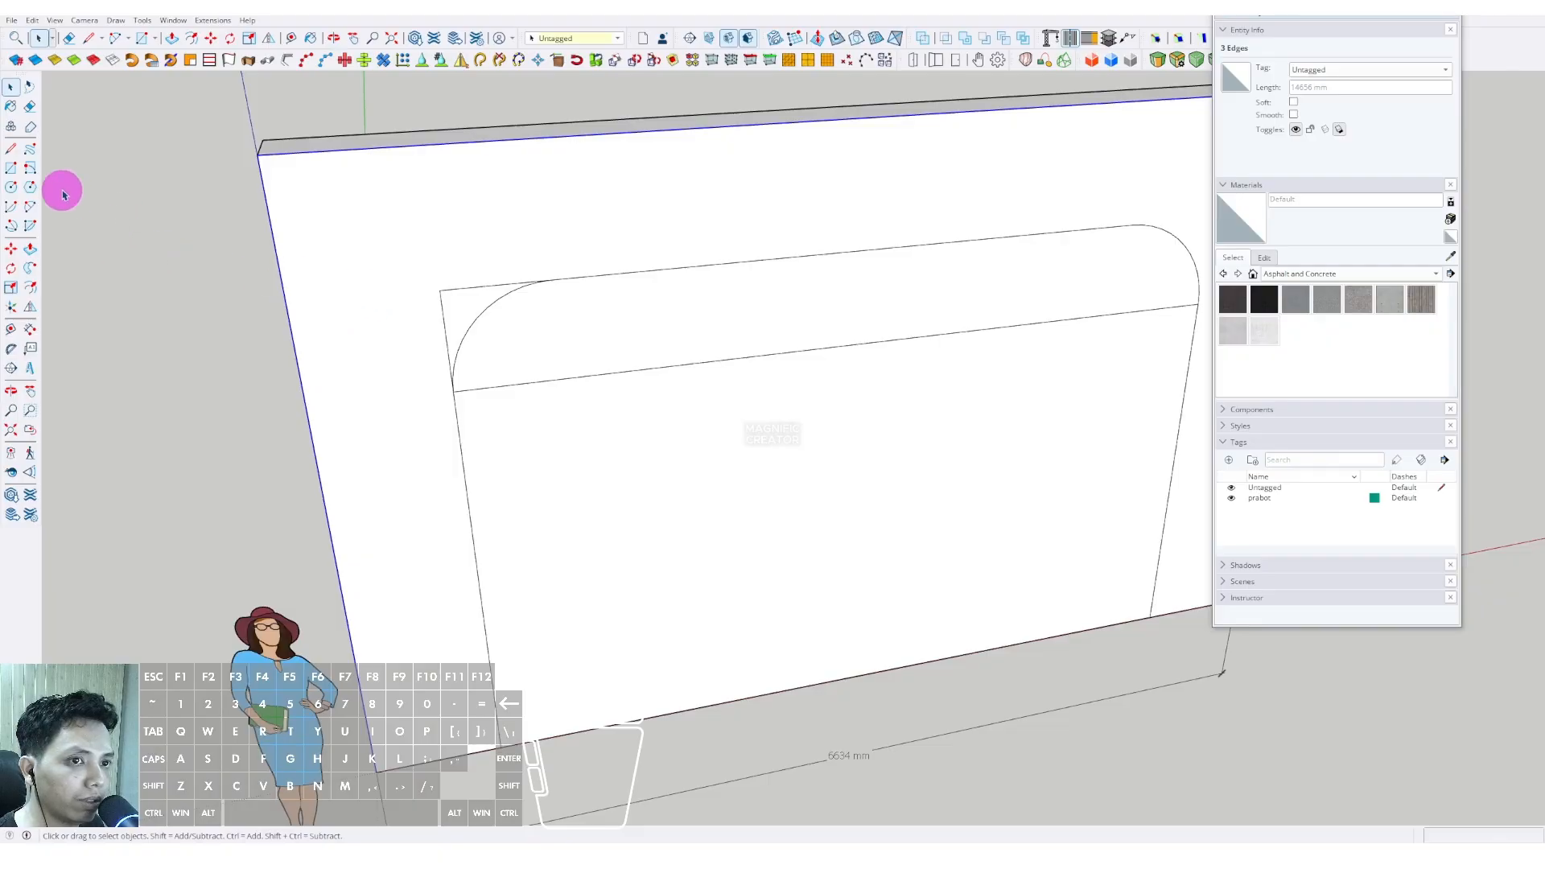
pyautogui.click(29, 106)
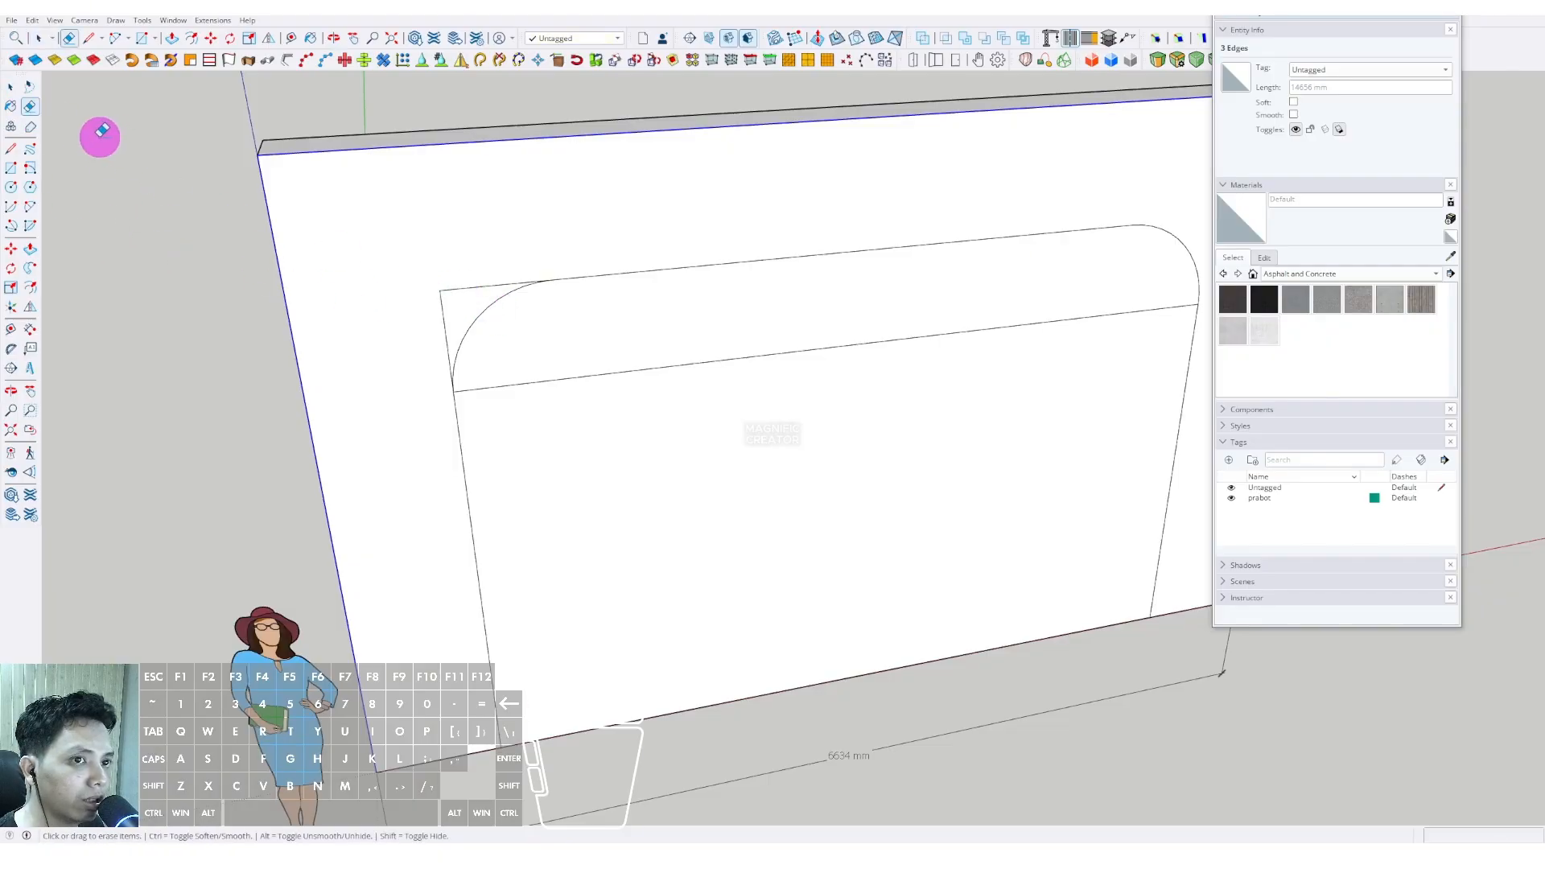
pyautogui.moveTo(461, 288); pyautogui.dragTo(432, 338)
pyautogui.scroll(-3, 542, 364)
pyautogui.moveTo(684, 358); pyautogui.dragTo(505, 353, button='middle')
pyautogui.moveTo(963, 354)
pyautogui.mouseDown(button='middle')
pyautogui.moveTo(642, 359)
pyautogui.moveTo(498, 438)
pyautogui.moveTo(596, 396)
pyautogui.moveTo(544, 490)
pyautogui.moveTo(519, 452)
pyautogui.mouseUp(button='middle')
pyautogui.scroll(2, 735, 358)
pyautogui.press('space')
# Push the inner rounded face through the wall's full thickness to cut an arched opening.
pyautogui.click(485, 452)
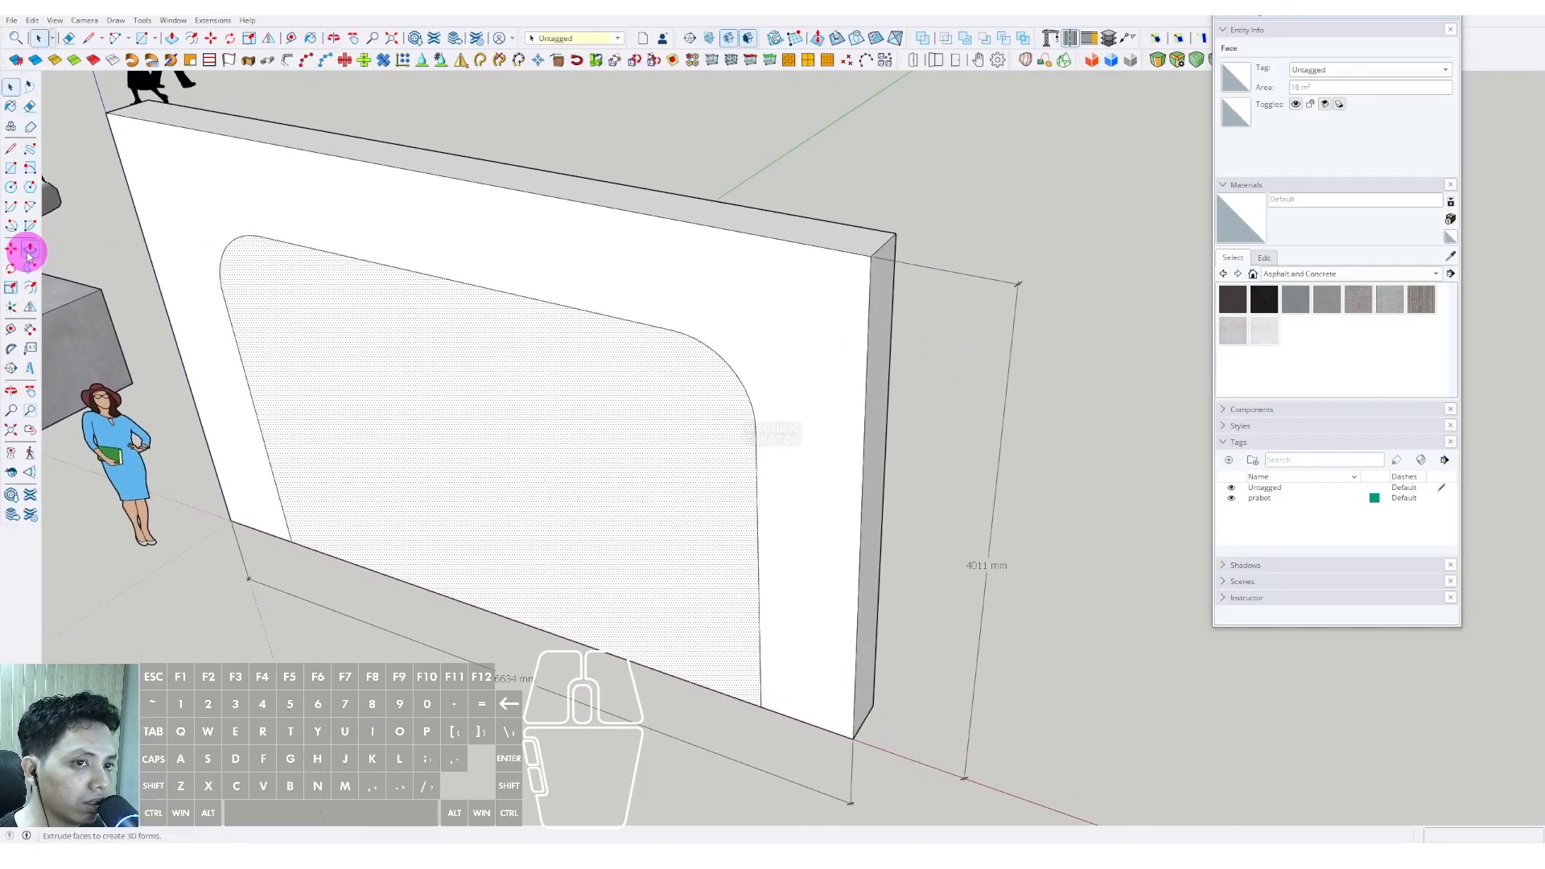
pyautogui.click(602, 492)
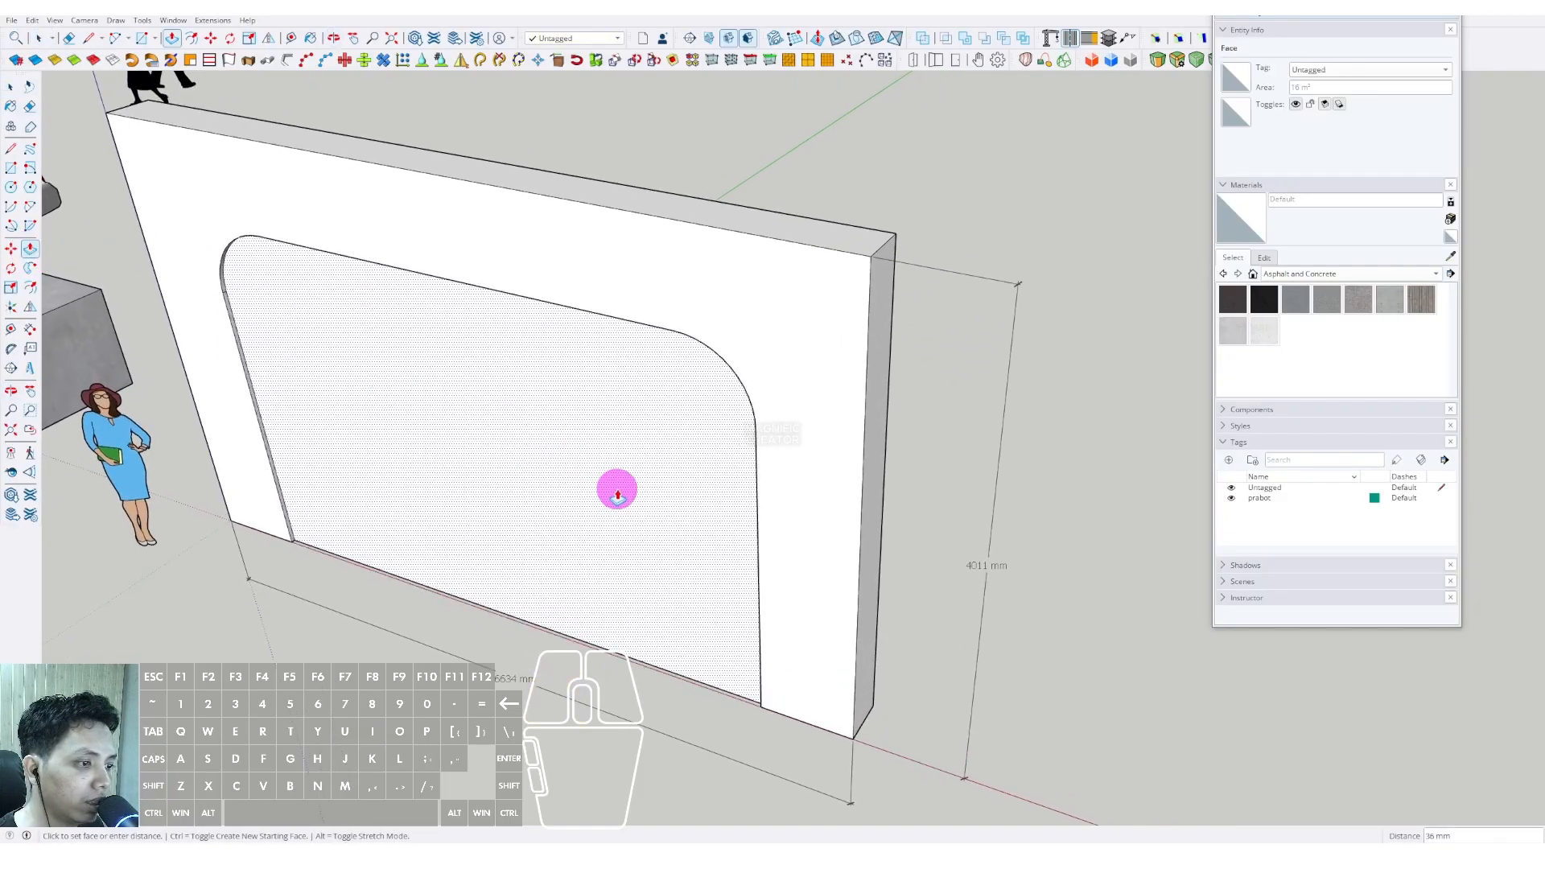
pyautogui.click(696, 465)
pyautogui.press('space')
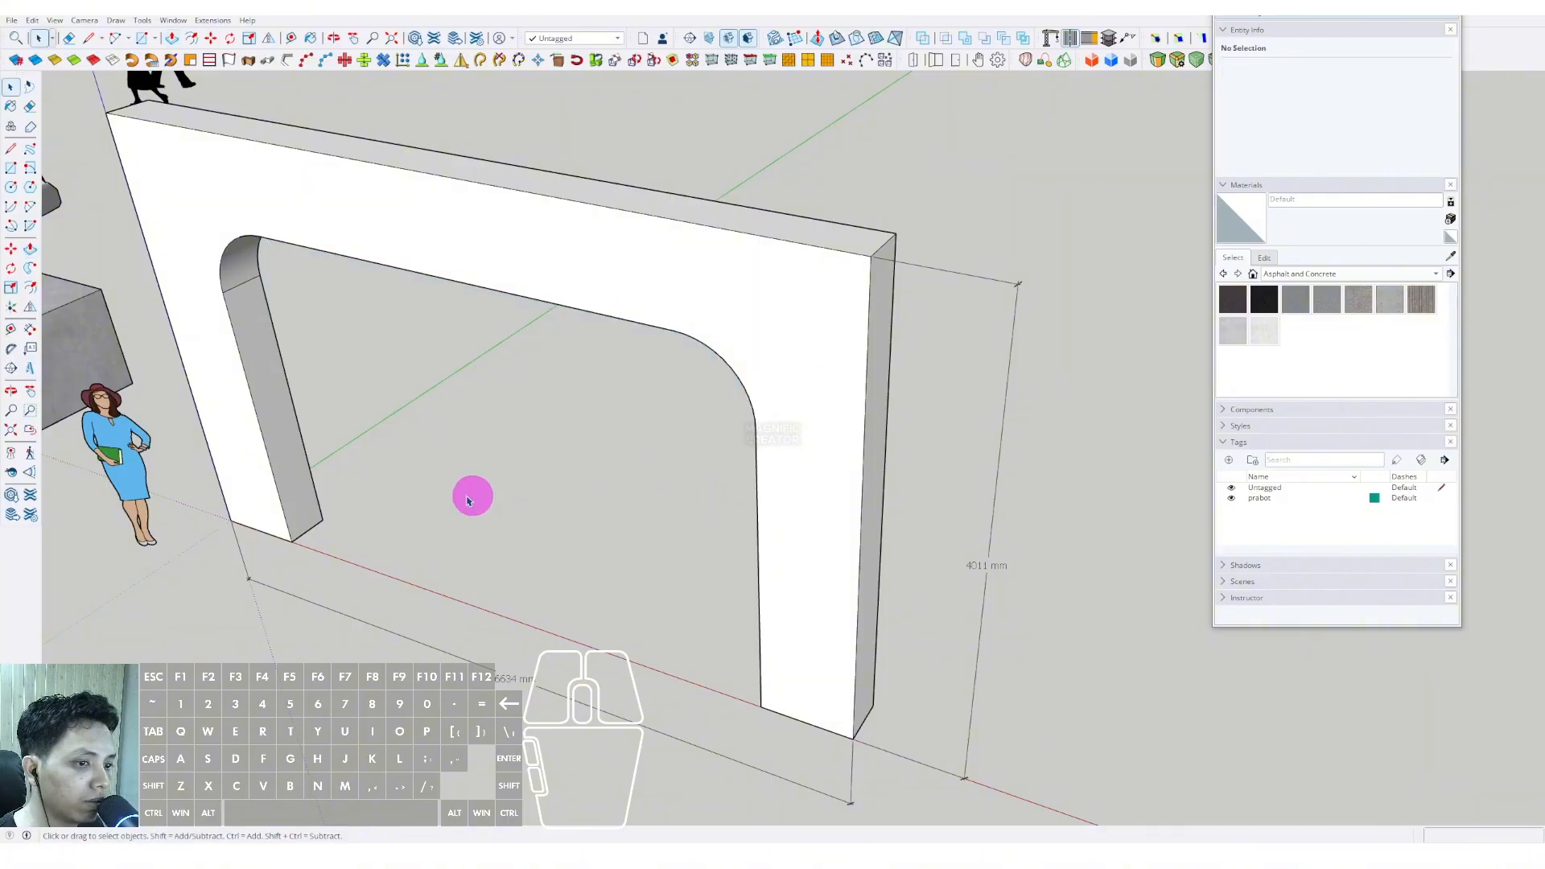
# Select all connected geometry of the arched wall and make it a group.
pyautogui.moveTo(469, 493); pyautogui.dragTo(982, 379, button='middle')
pyautogui.tripleClick(983, 385)
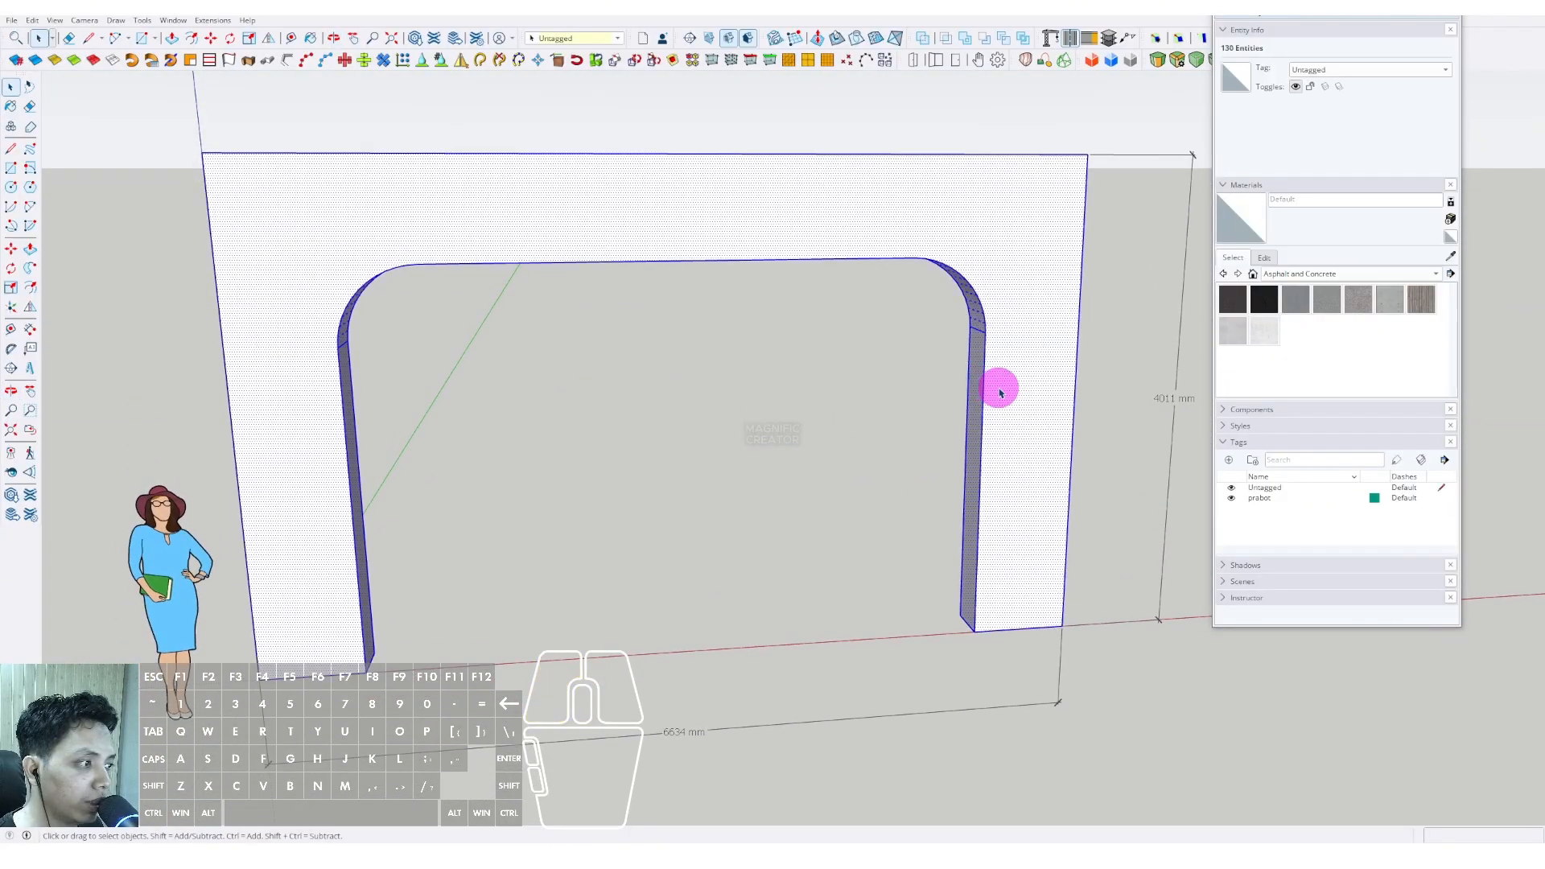
pyautogui.rightClick(1000, 402)
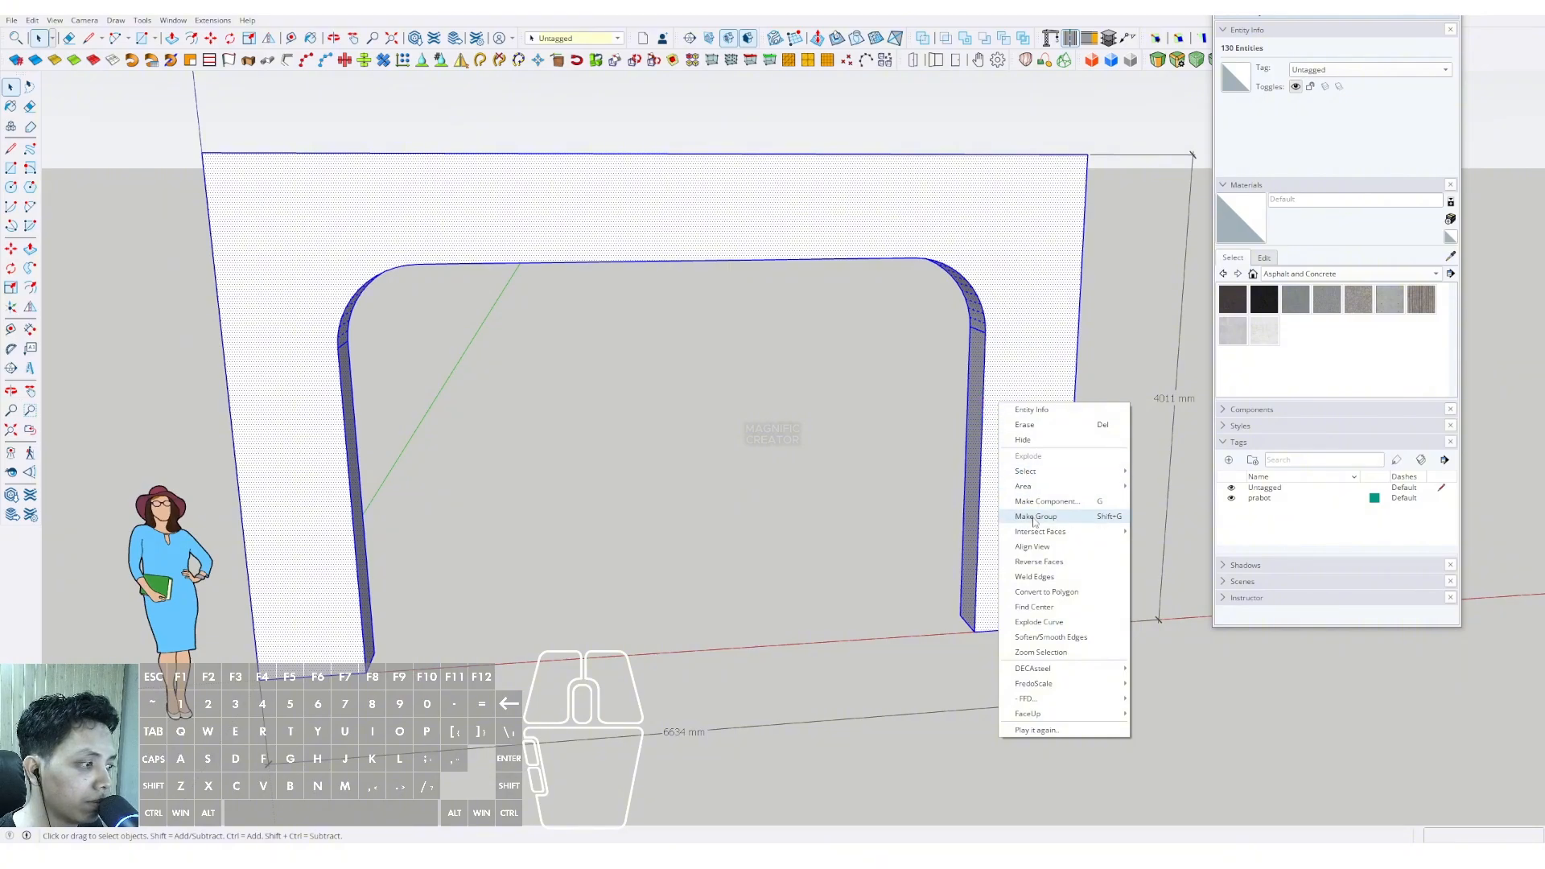
pyautogui.click(1033, 522)
# Draw a closed stepped trim profile on the ground against the left pillar's inner side, spanning the wall's thickness.
pyautogui.moveTo(1021, 480); pyautogui.dragTo(552, 459, button='middle')
pyautogui.scroll(3, 923, 587)
pyautogui.click(552, 459)
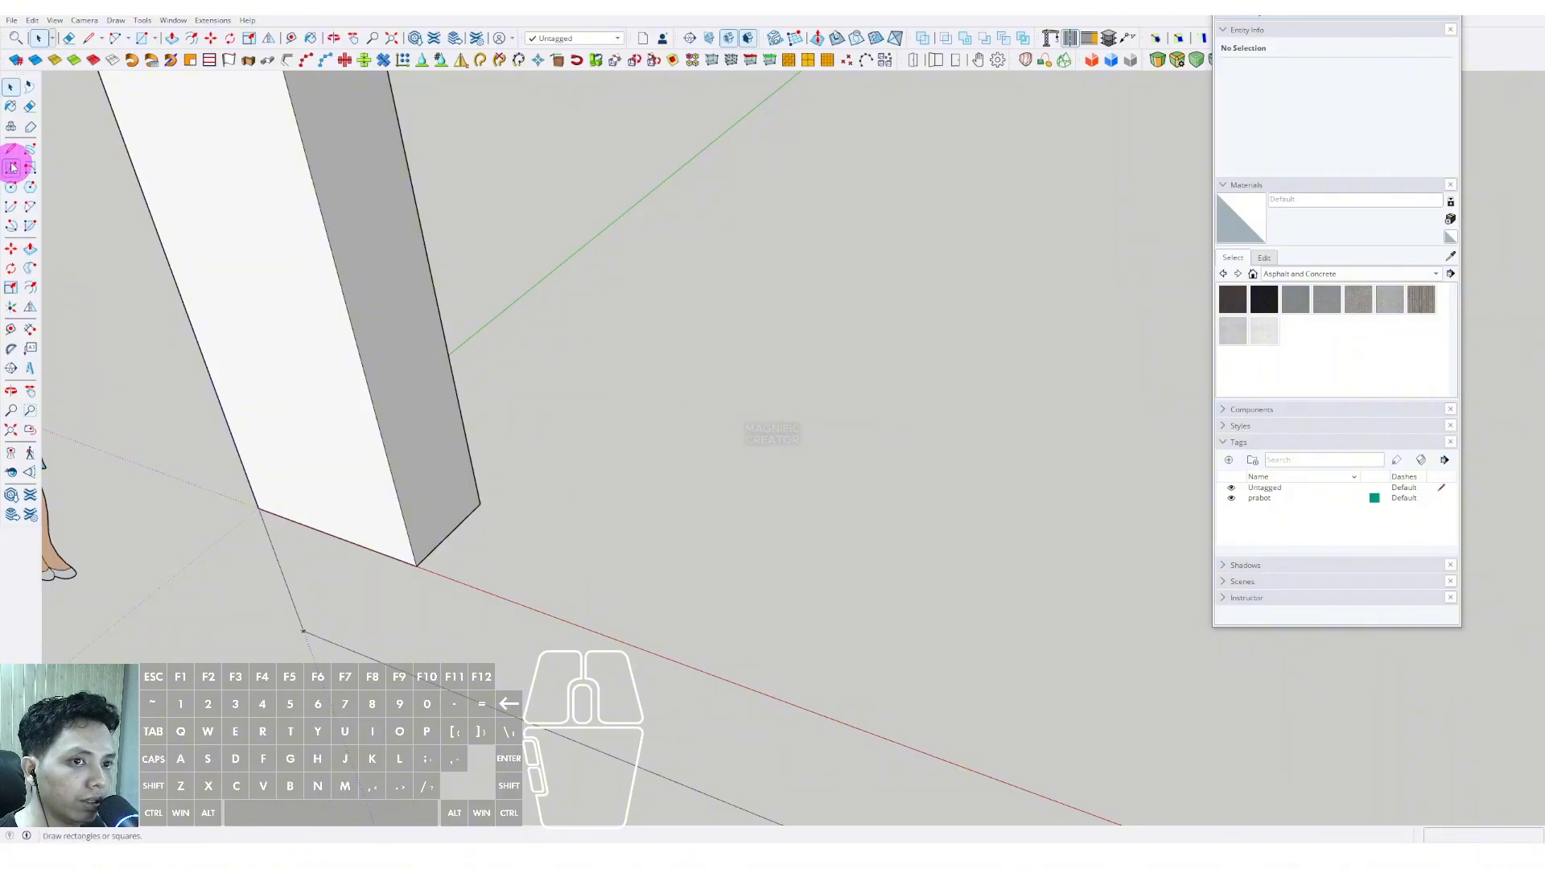
pyautogui.click(435, 568)
pyautogui.scroll(2, 431, 573)
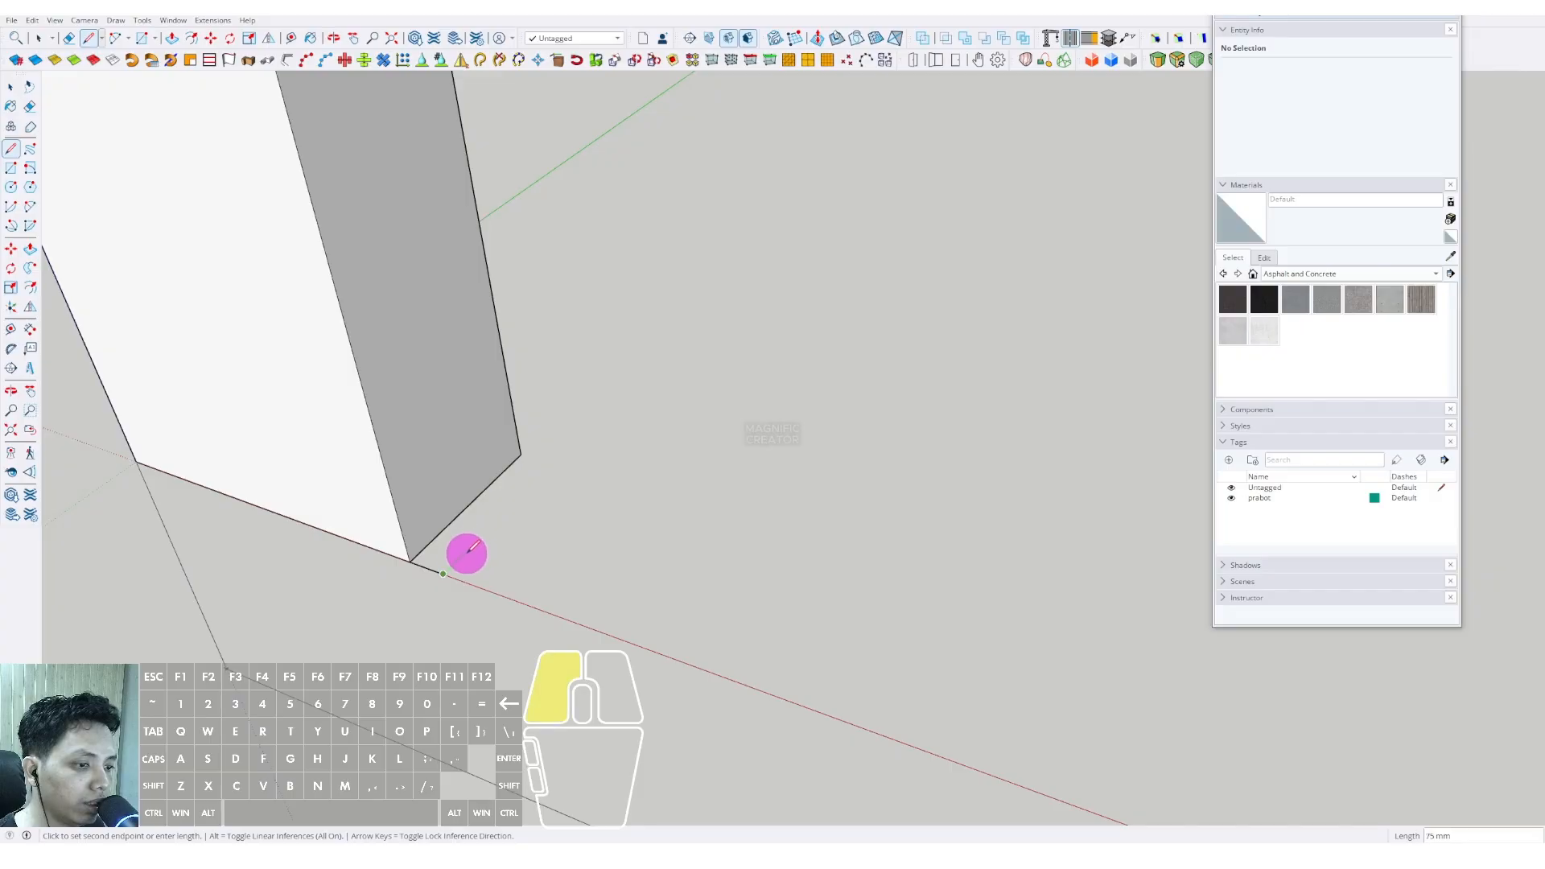
pyautogui.click(465, 552)
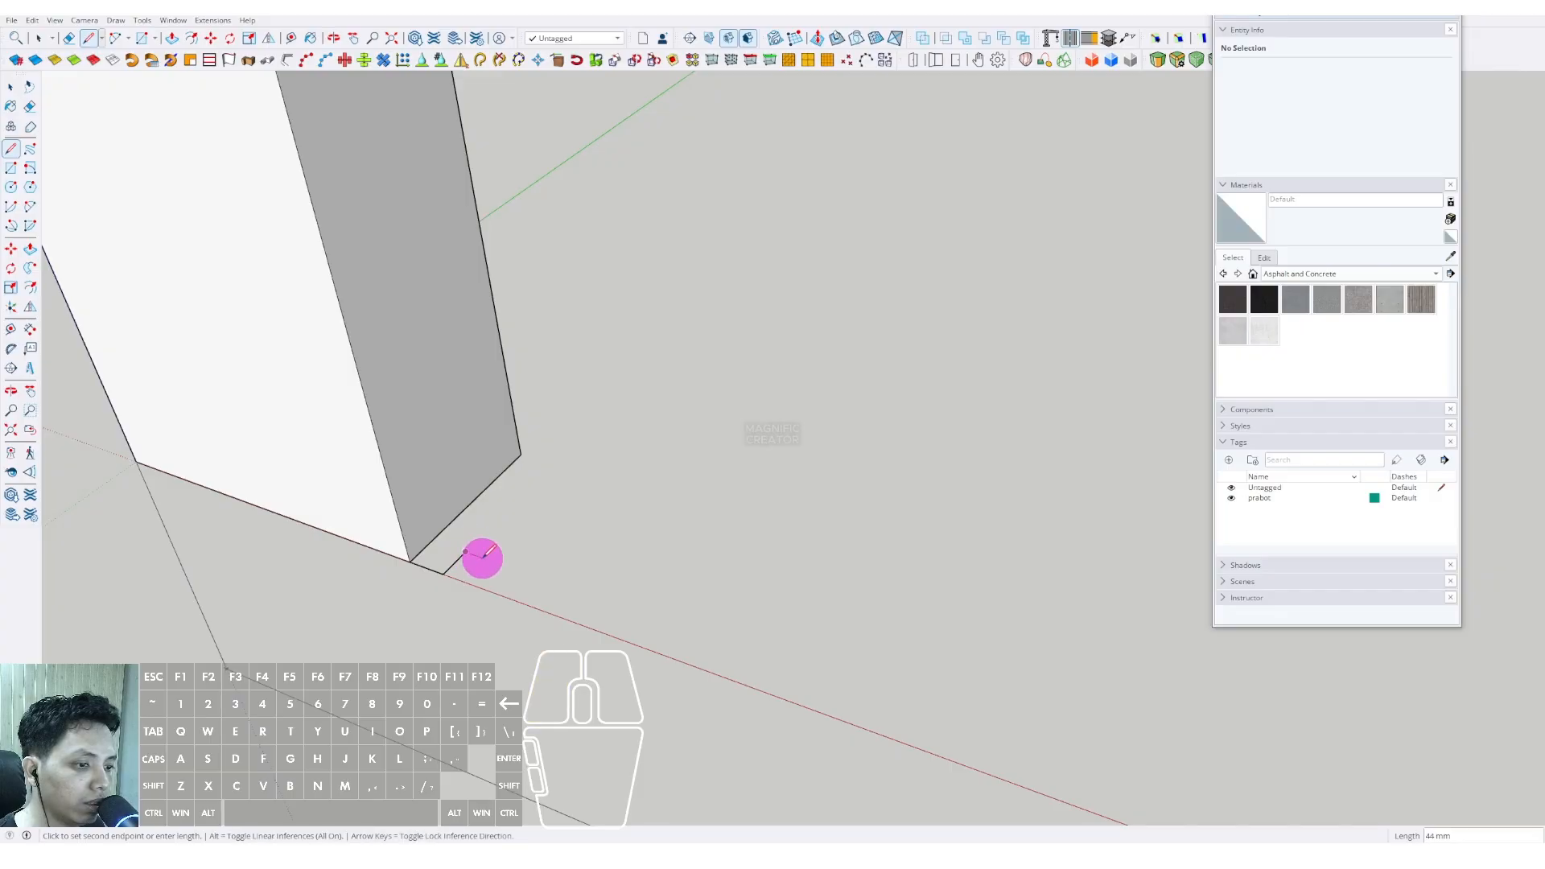
pyautogui.click(524, 545)
pyautogui.click(547, 525)
pyautogui.click(563, 528)
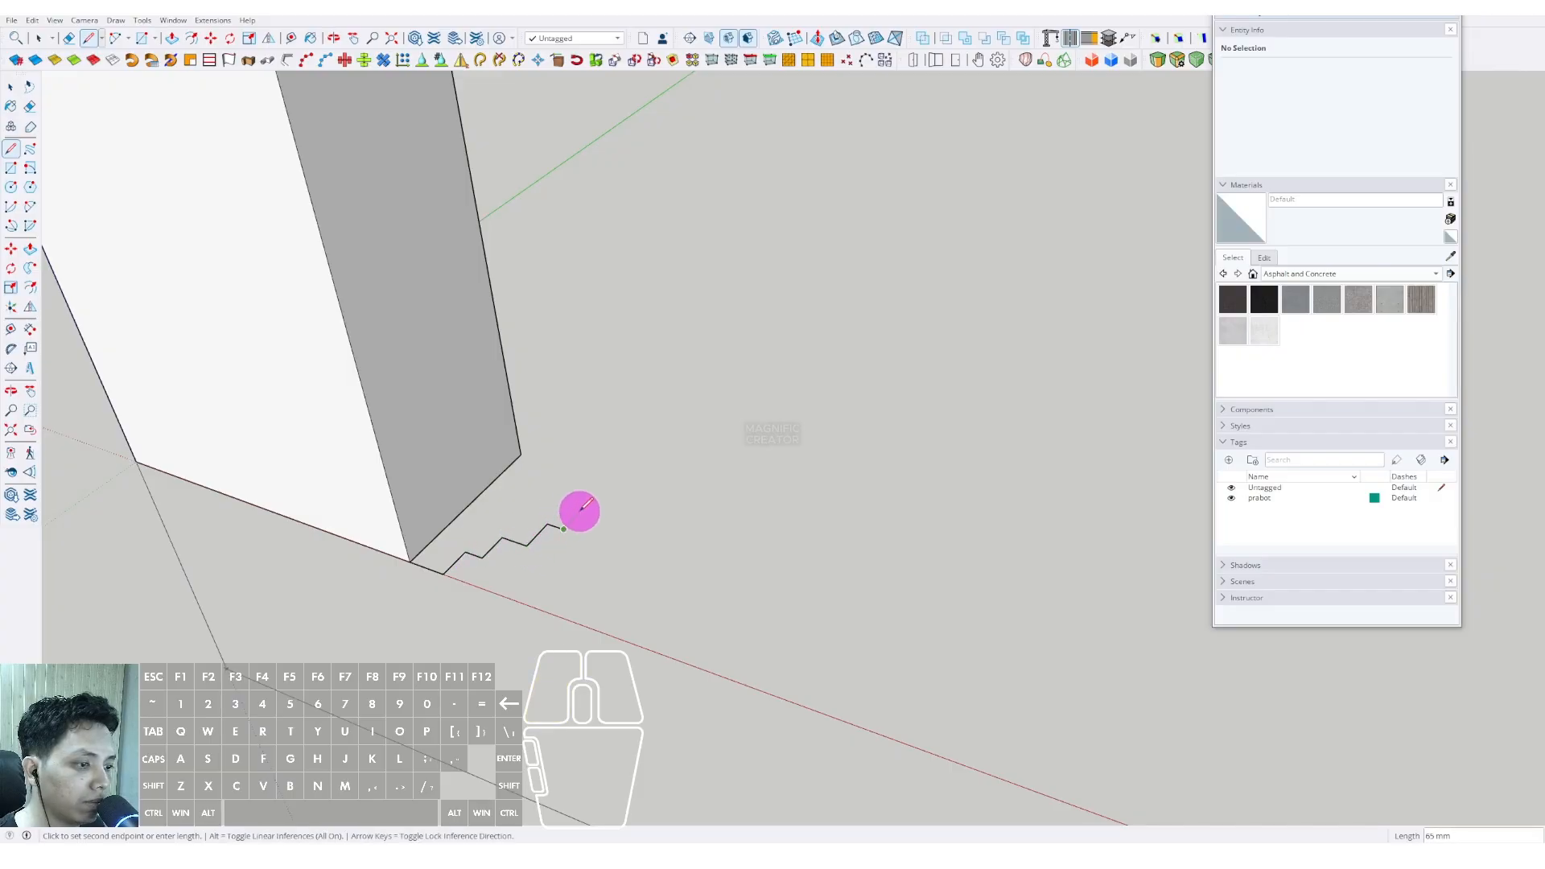
pyautogui.click(565, 502)
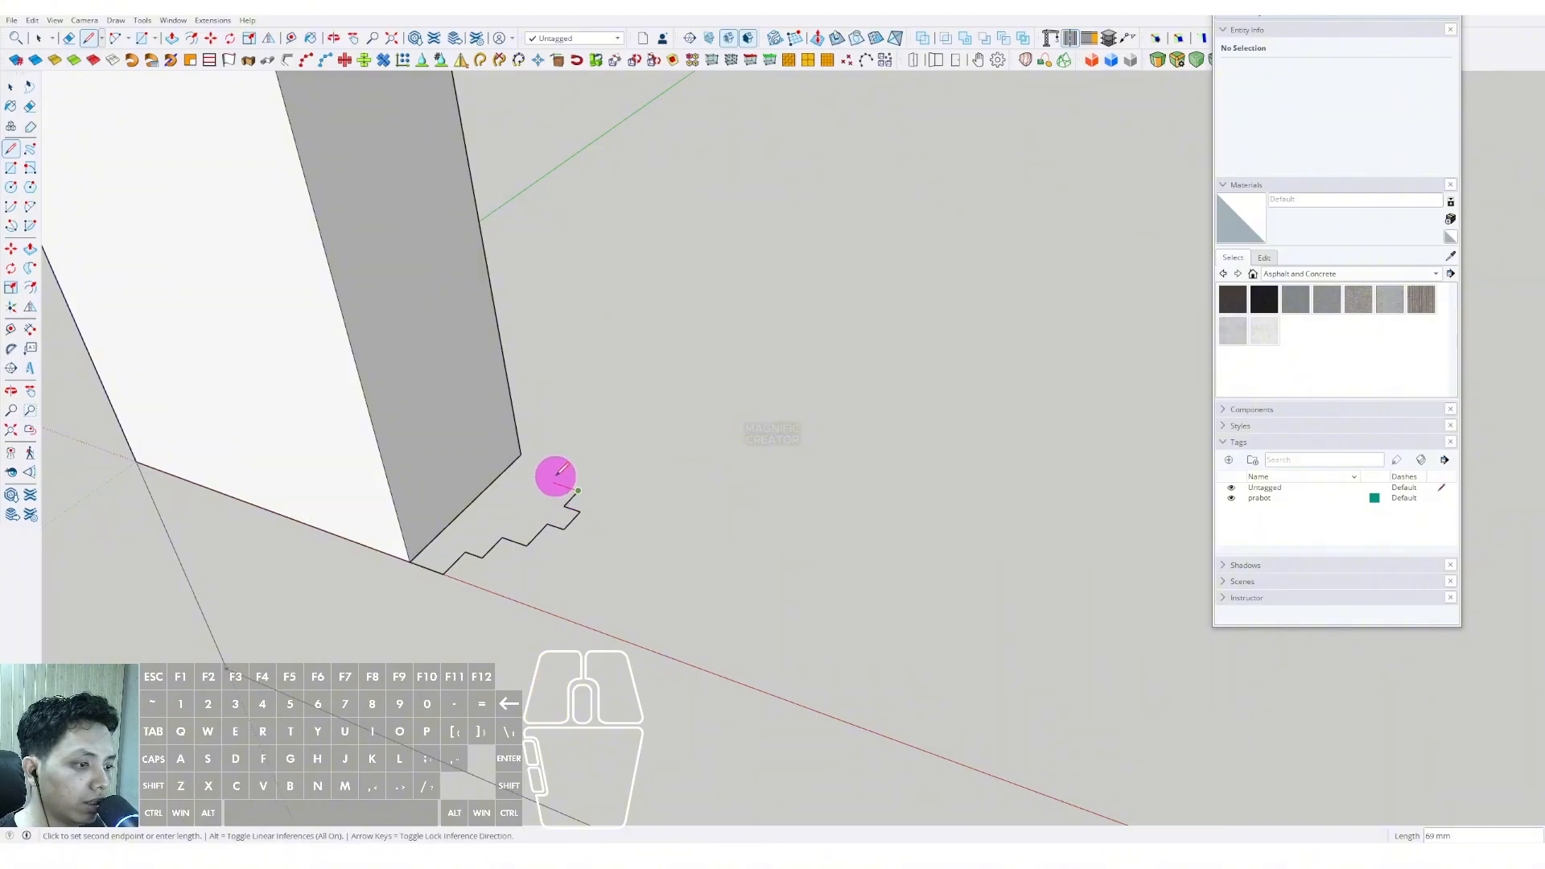
pyautogui.press('shift')
pyautogui.click(524, 455)
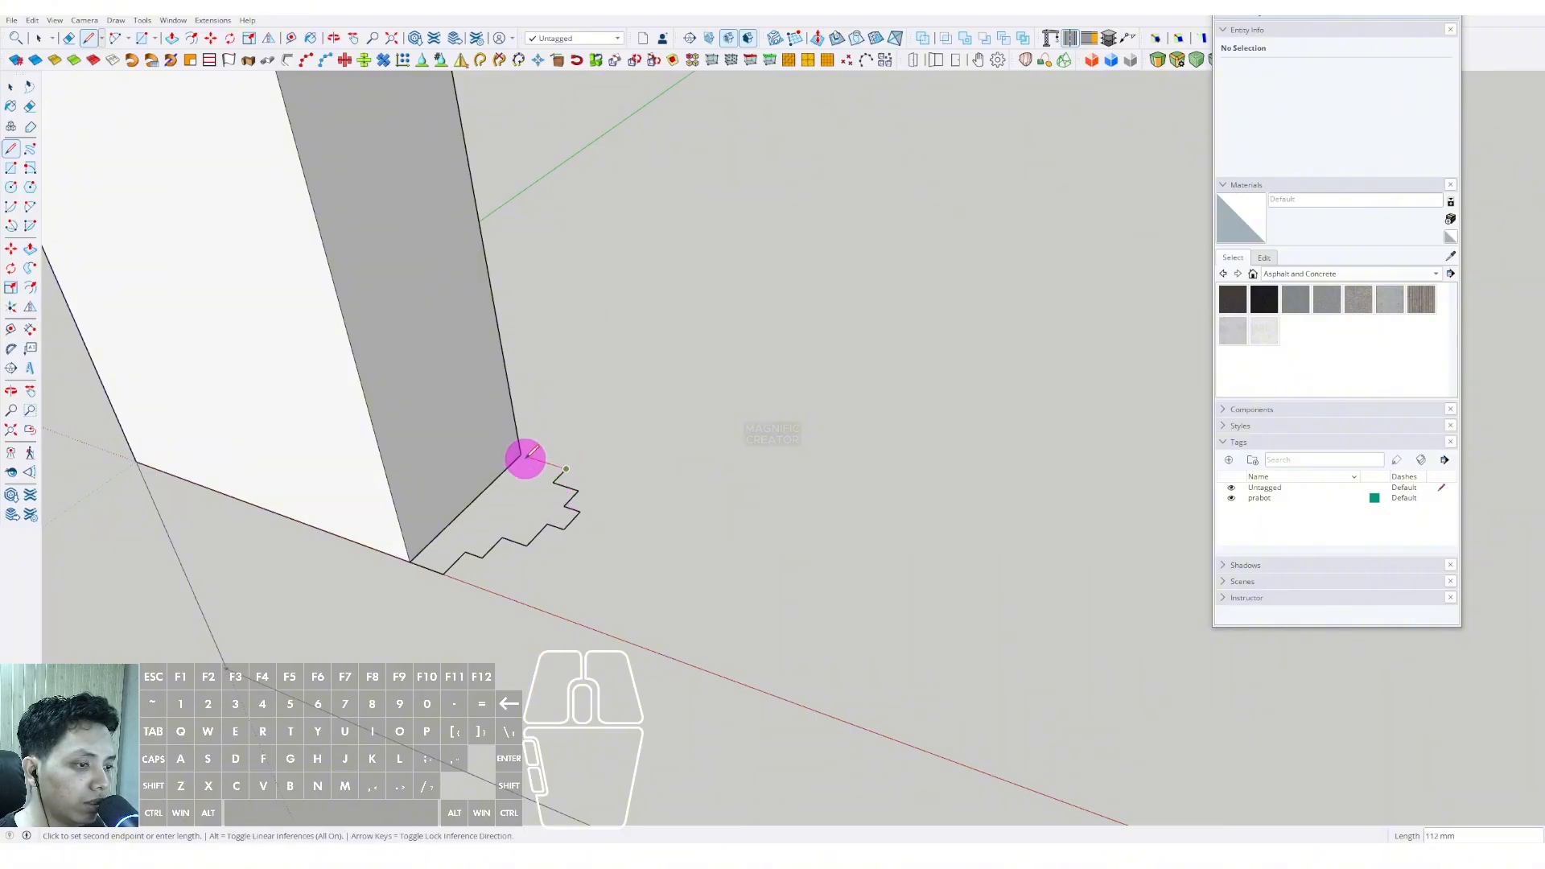
pyautogui.click(411, 562)
pyautogui.press('space')
pyautogui.scroll(2, 464, 561)
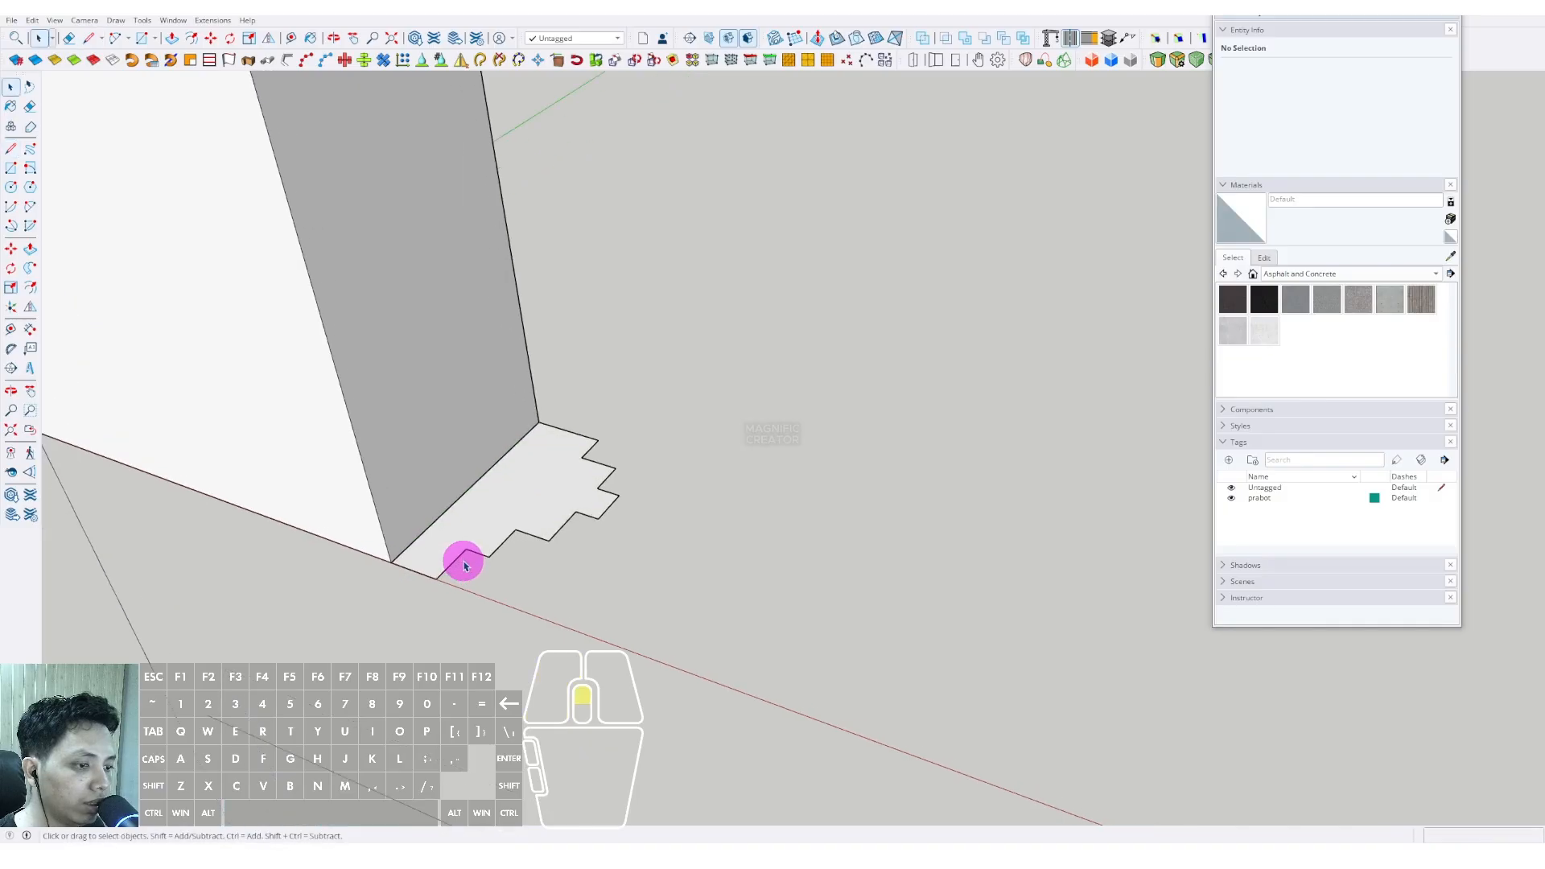
# Round the three outer corners along the profile's stepped front side with convex arcs about 45, 31 and 30 mm across.
pyautogui.click(500, 506)
pyautogui.moveTo(501, 506); pyautogui.dragTo(158, 317, button='middle')
pyautogui.click(29, 215)
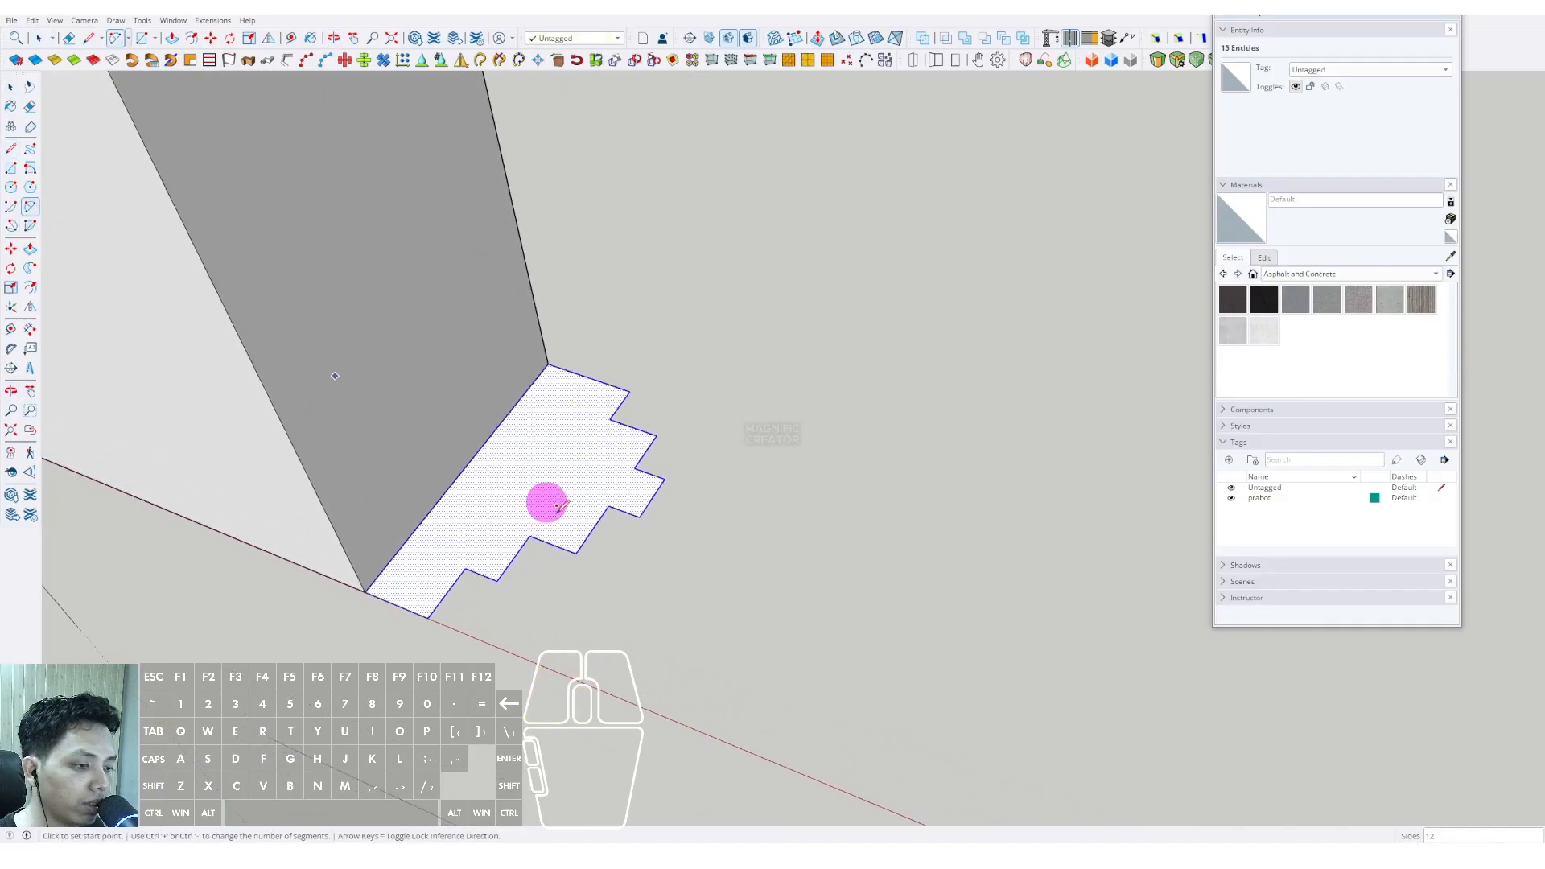
pyautogui.scroll(2, 545, 500)
pyautogui.click(550, 540)
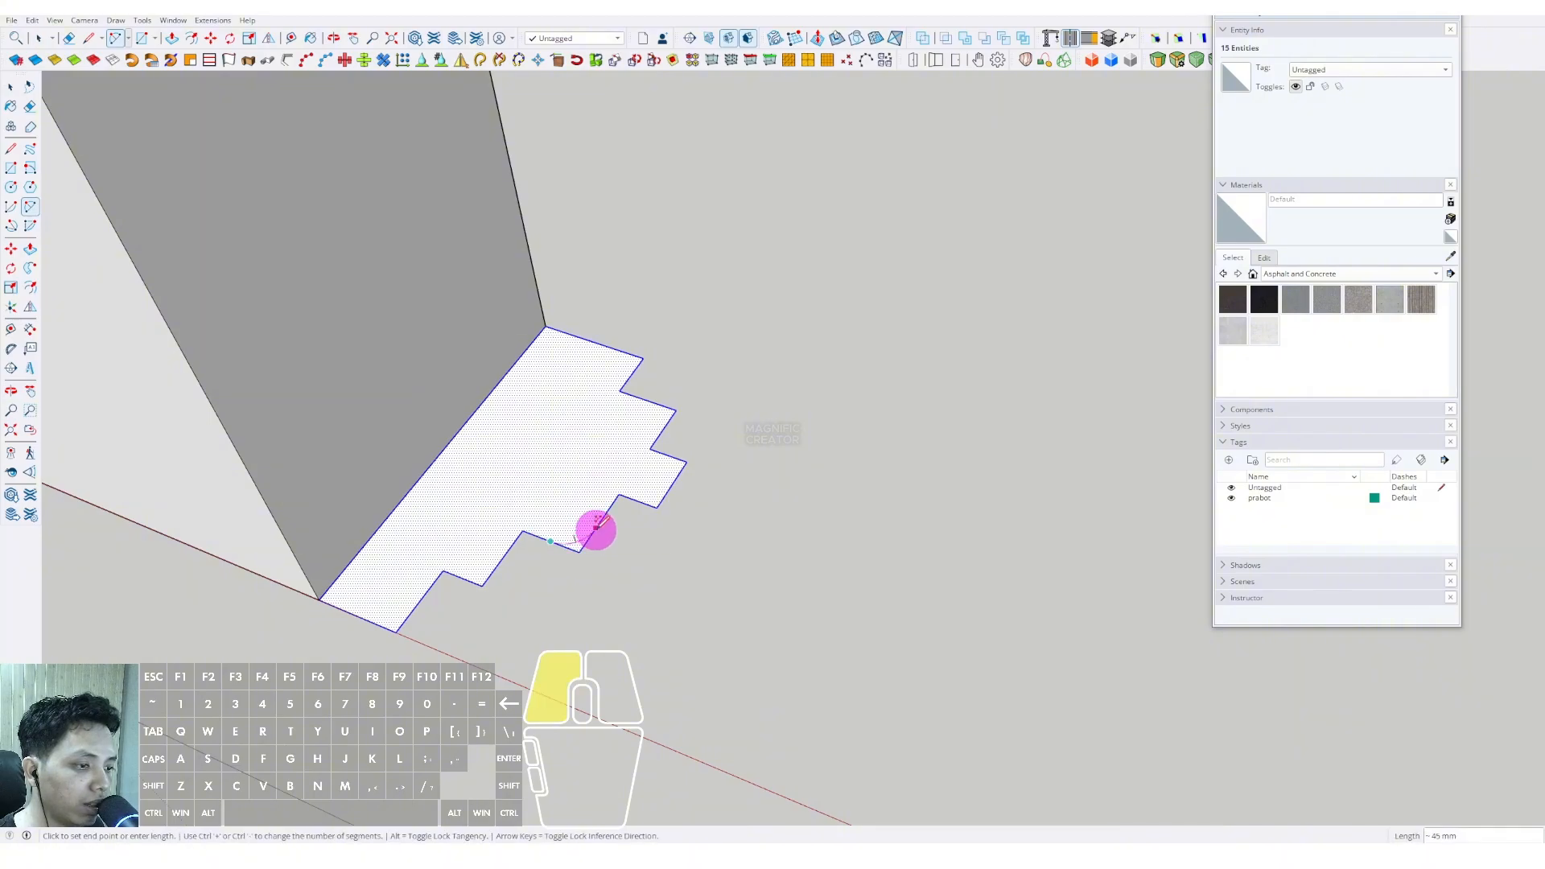
pyautogui.click(596, 527)
pyautogui.click(461, 577)
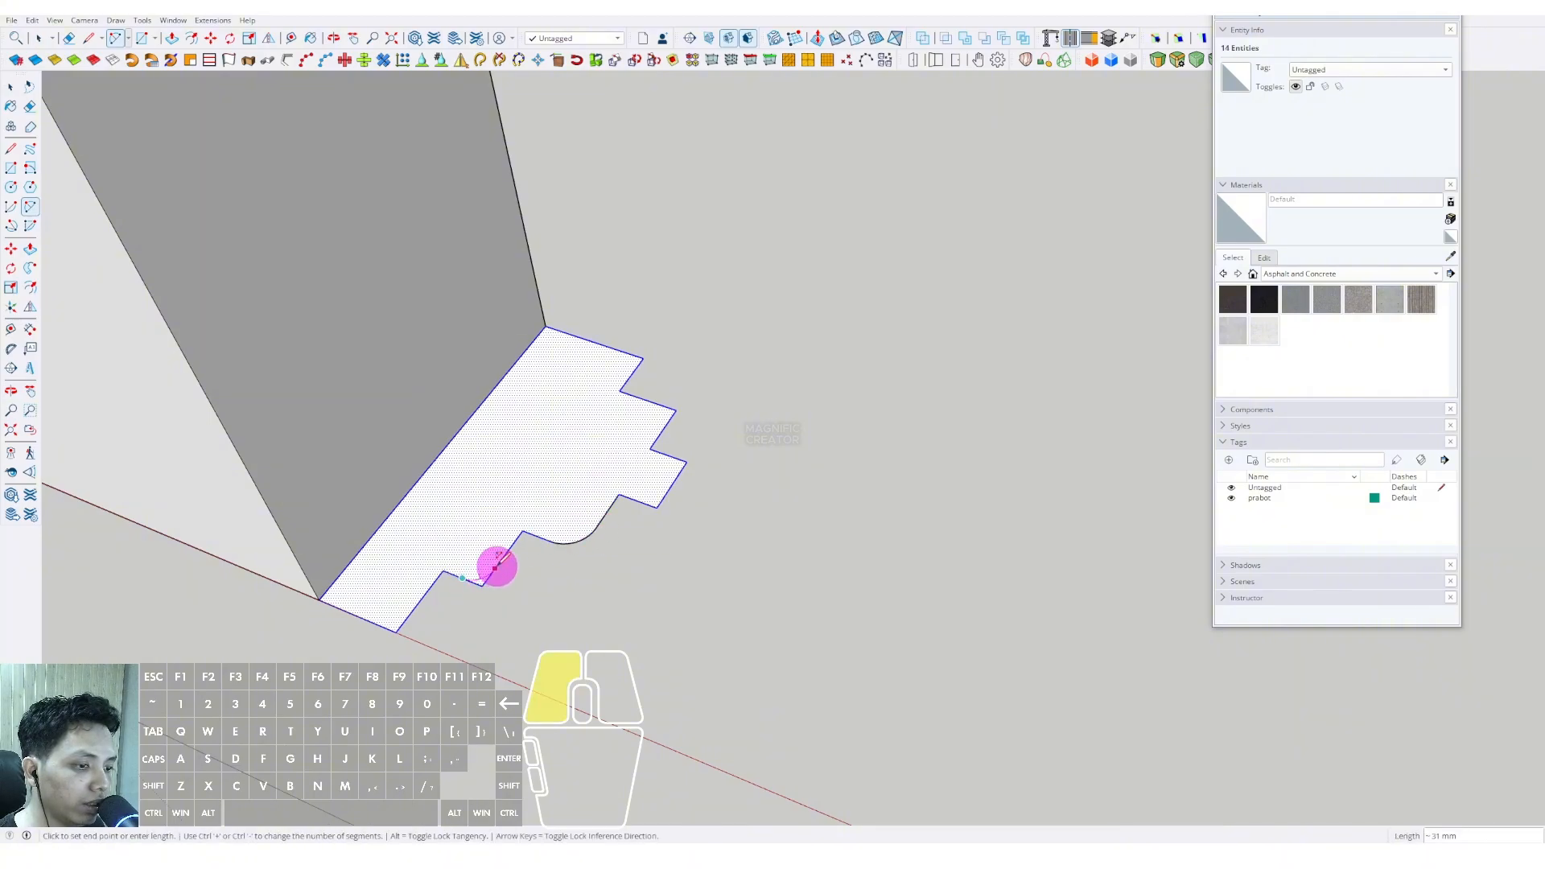
pyautogui.click(497, 566)
pyautogui.click(636, 500)
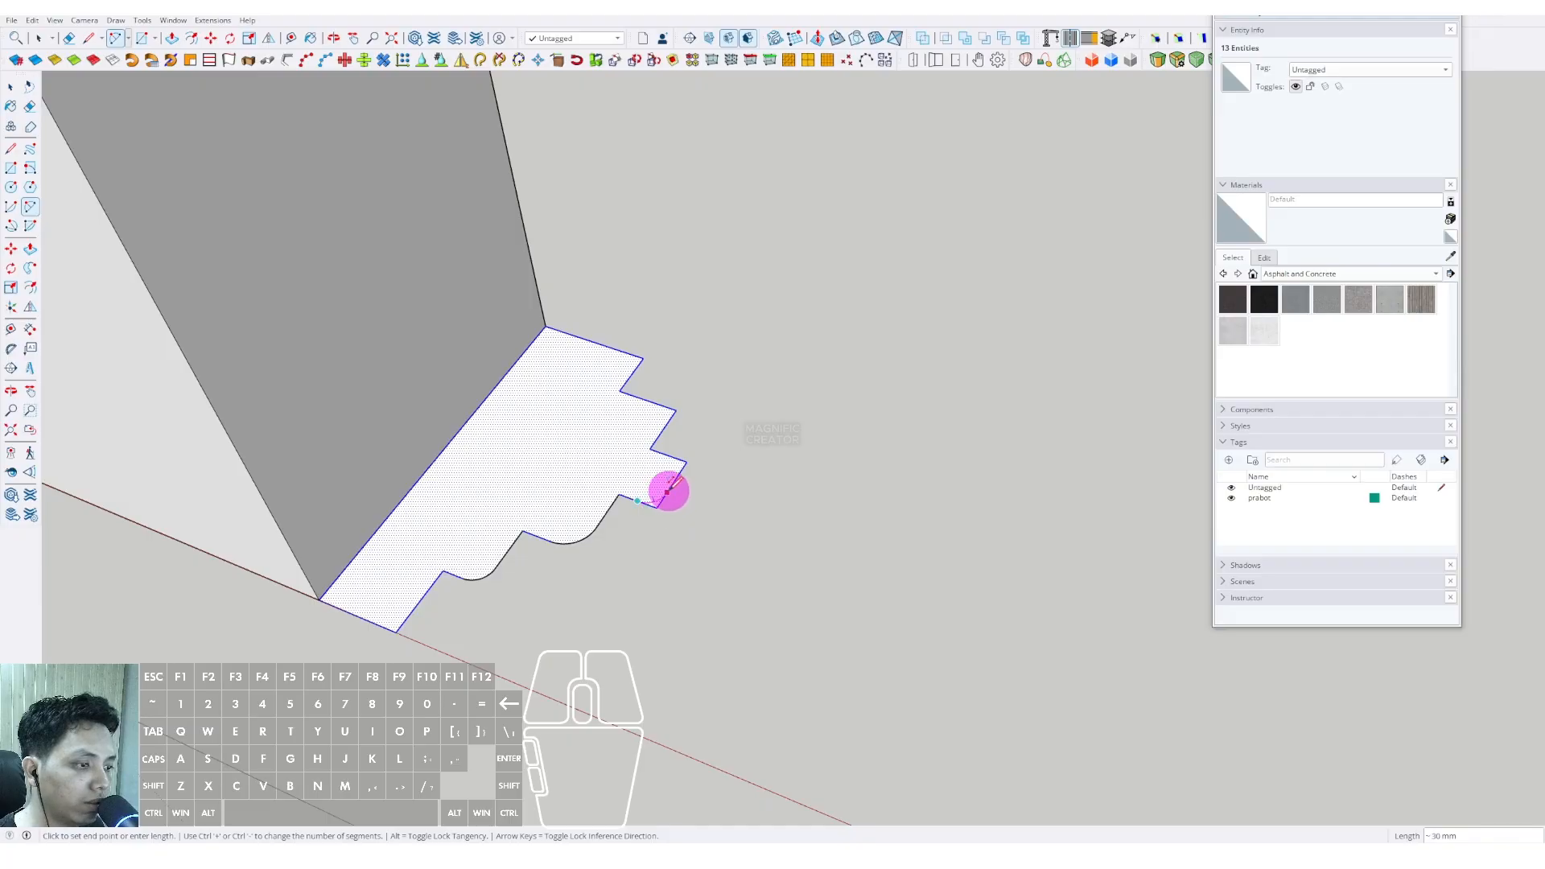
pyautogui.click(667, 491)
# Draw a concave arc about 37 mm across in the step behind the profile's tip and erase the leftover corner edges.
pyautogui.click(664, 428)
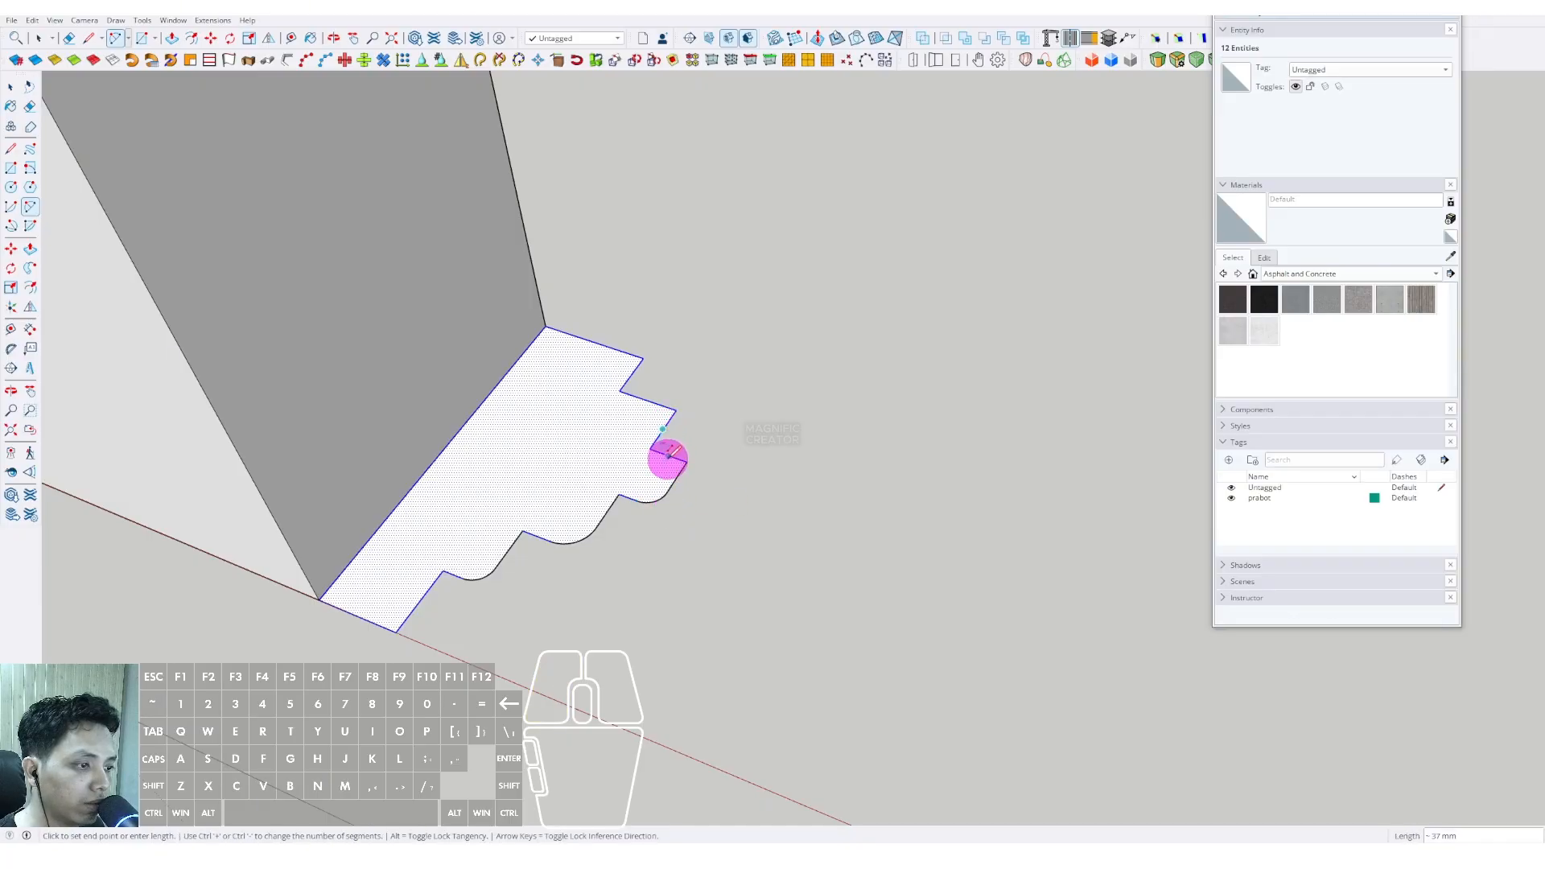
pyautogui.click(669, 455)
pyautogui.click(653, 446)
pyautogui.press('space')
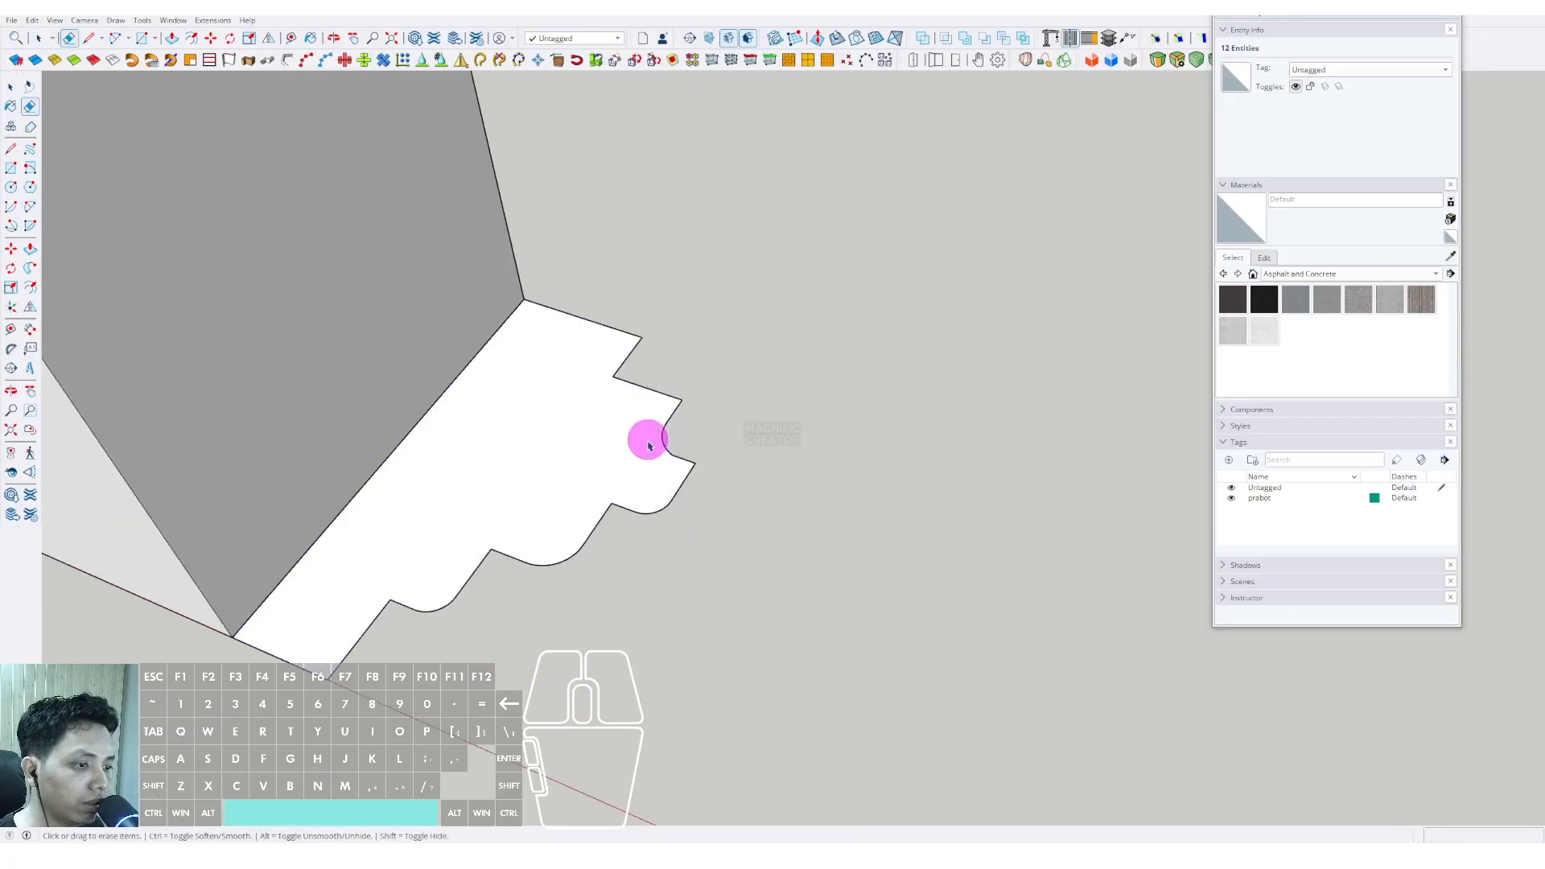
pyautogui.moveTo(648, 438); pyautogui.dragTo(686, 445, button='middle')
# Cut a concave arc of about 48 mm radius into the profile's front corner on the red axis, erasing the leftover corner edges.
pyautogui.press('a')
pyautogui.click(469, 566)
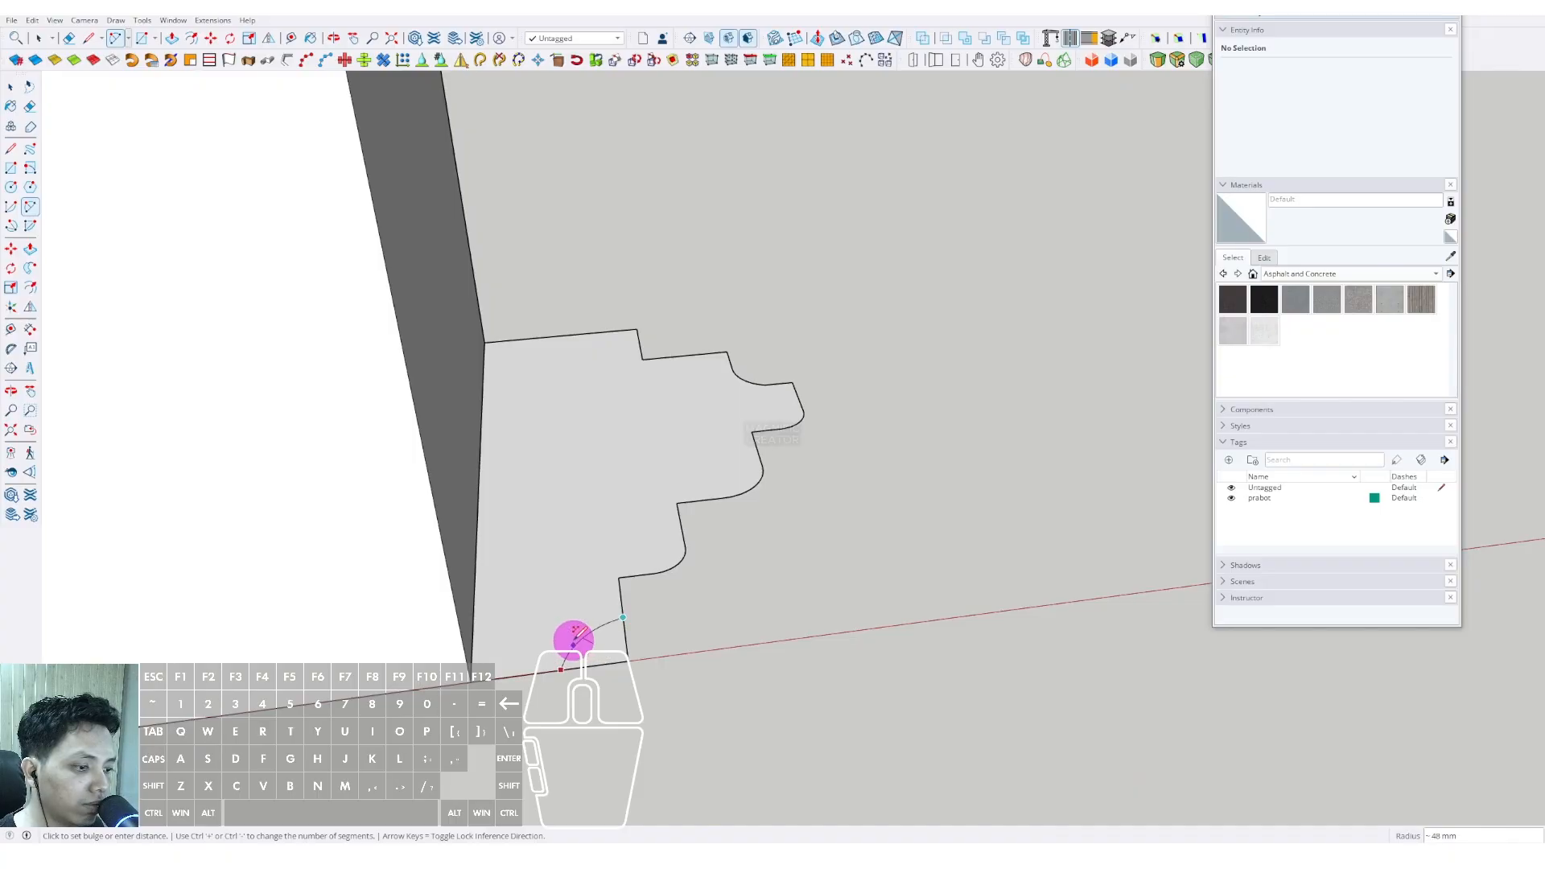
pyautogui.click(573, 640)
pyautogui.press('space')
pyautogui.moveTo(614, 659); pyautogui.dragTo(550, 596, button='middle')
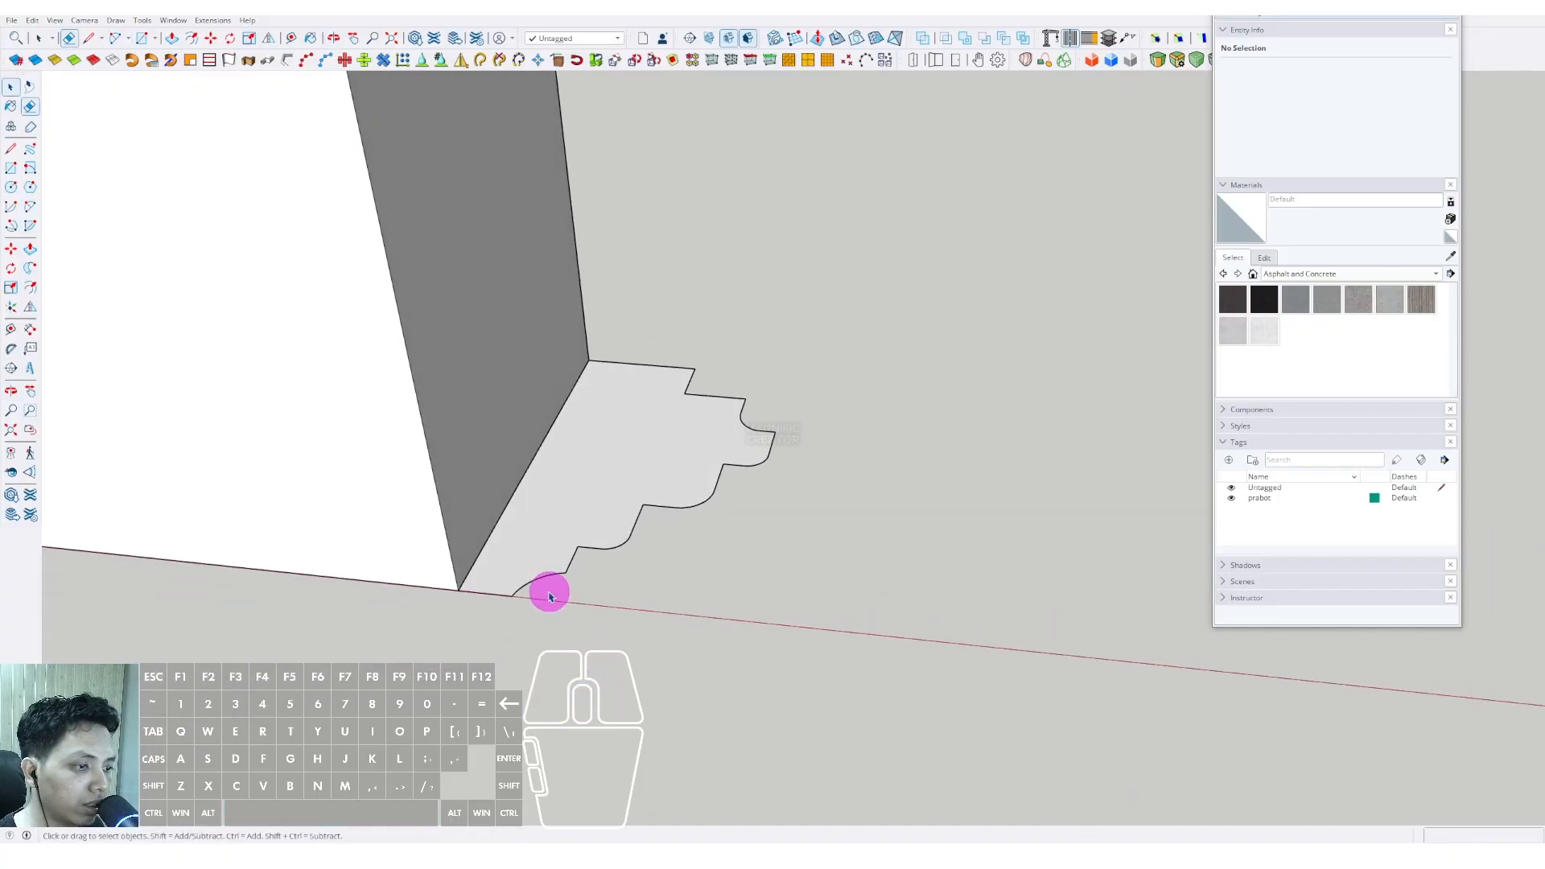
# Cut a concave arc of about 23 mm radius into the profile's rear outer corner and erase the leftover corner edges.
pyautogui.scroll(-3, 552, 594)
pyautogui.moveTo(614, 493); pyautogui.dragTo(514, 580, button='middle')
pyautogui.scroll(4, 507, 535)
pyautogui.press('a')
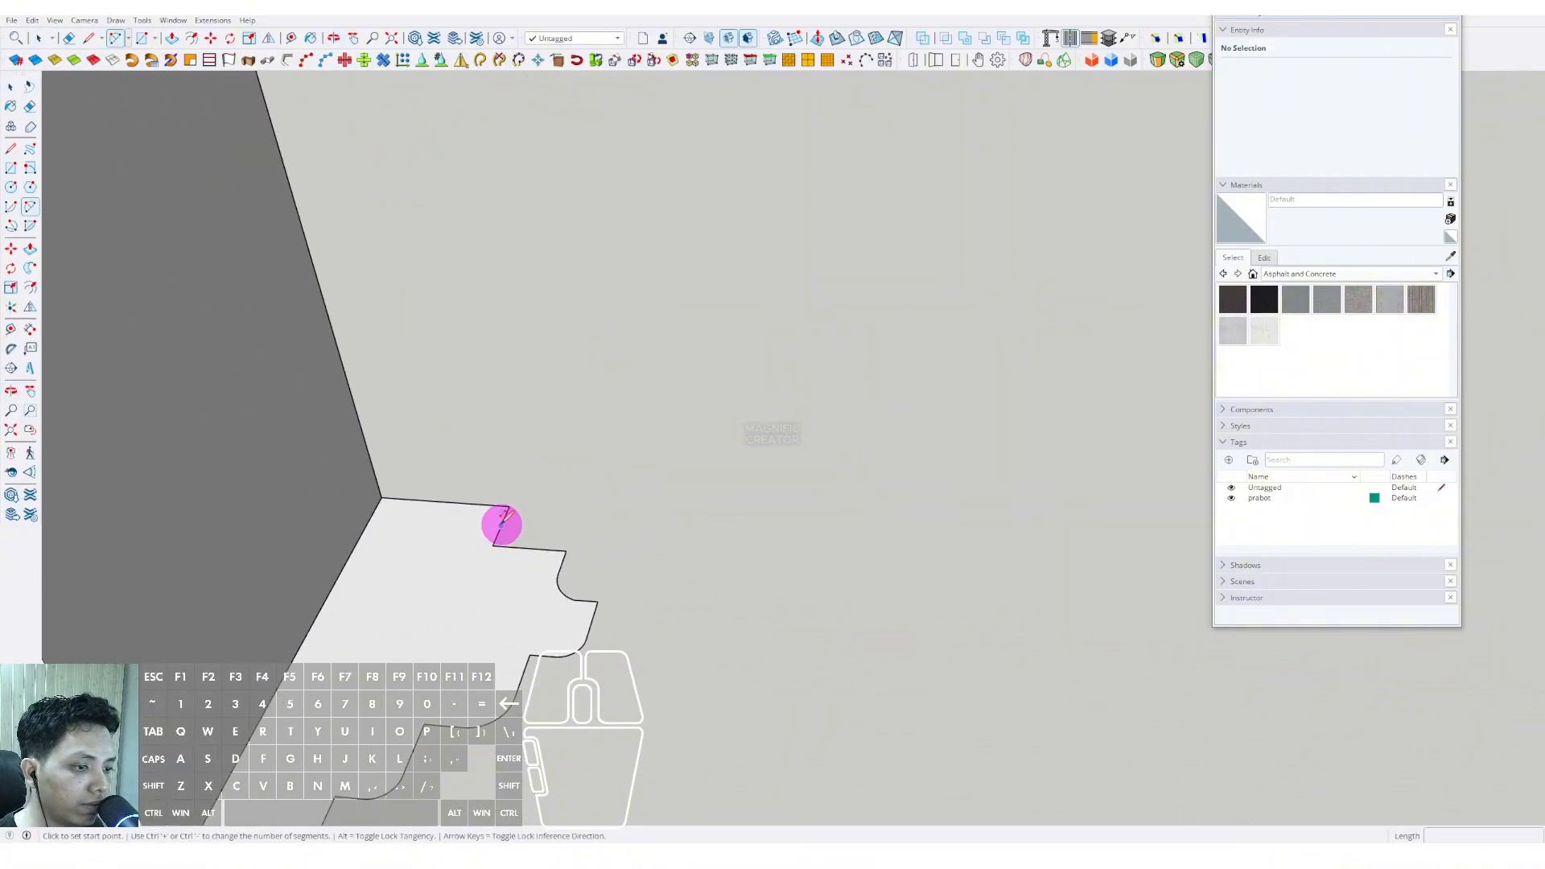
pyautogui.click(503, 520)
pyautogui.scroll(1, 491, 511)
pyautogui.click(480, 502)
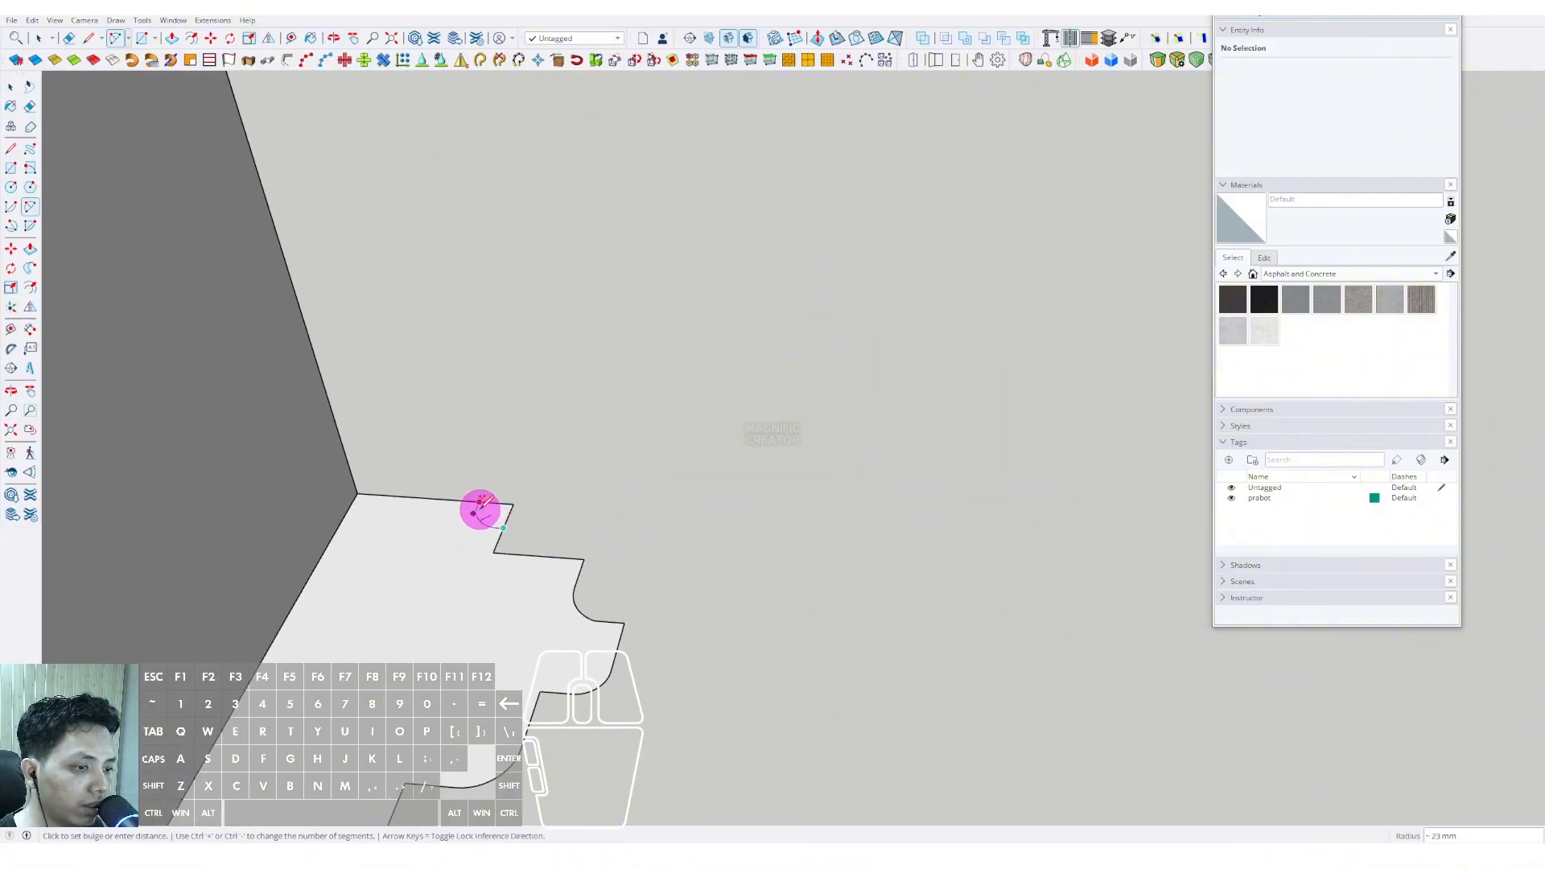
pyautogui.click(479, 513)
pyautogui.press('e')
pyautogui.scroll(-8, 486, 542)
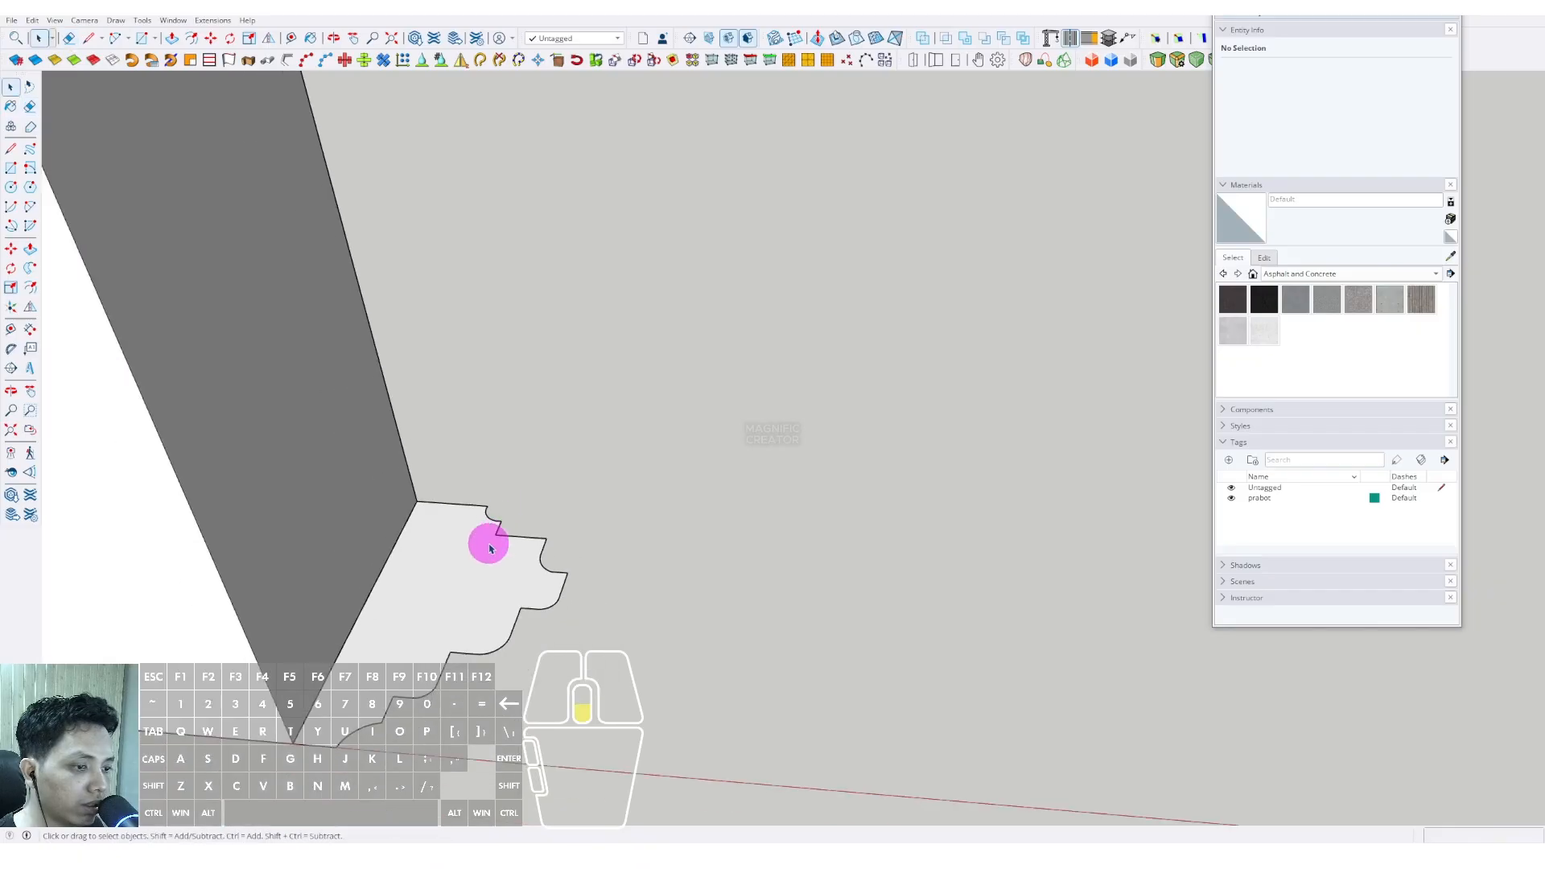
pyautogui.press('space')
# Open the wall group and select the opening's front edges: both vertical sides, both corner arcs and the top.
pyautogui.scroll(-10, 400, 592)
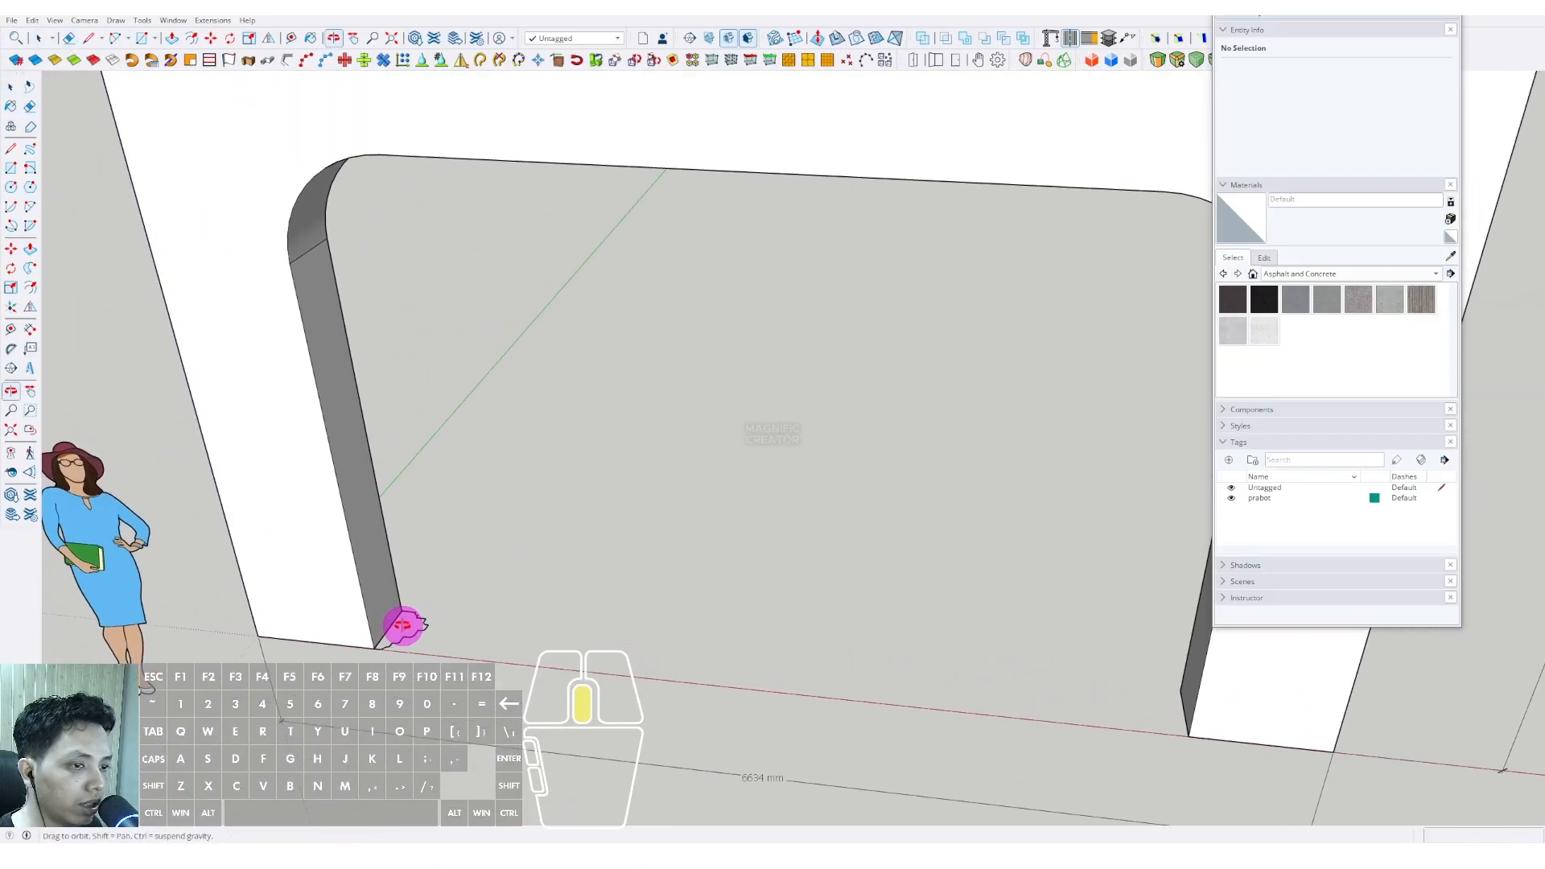
pyautogui.click(316, 378)
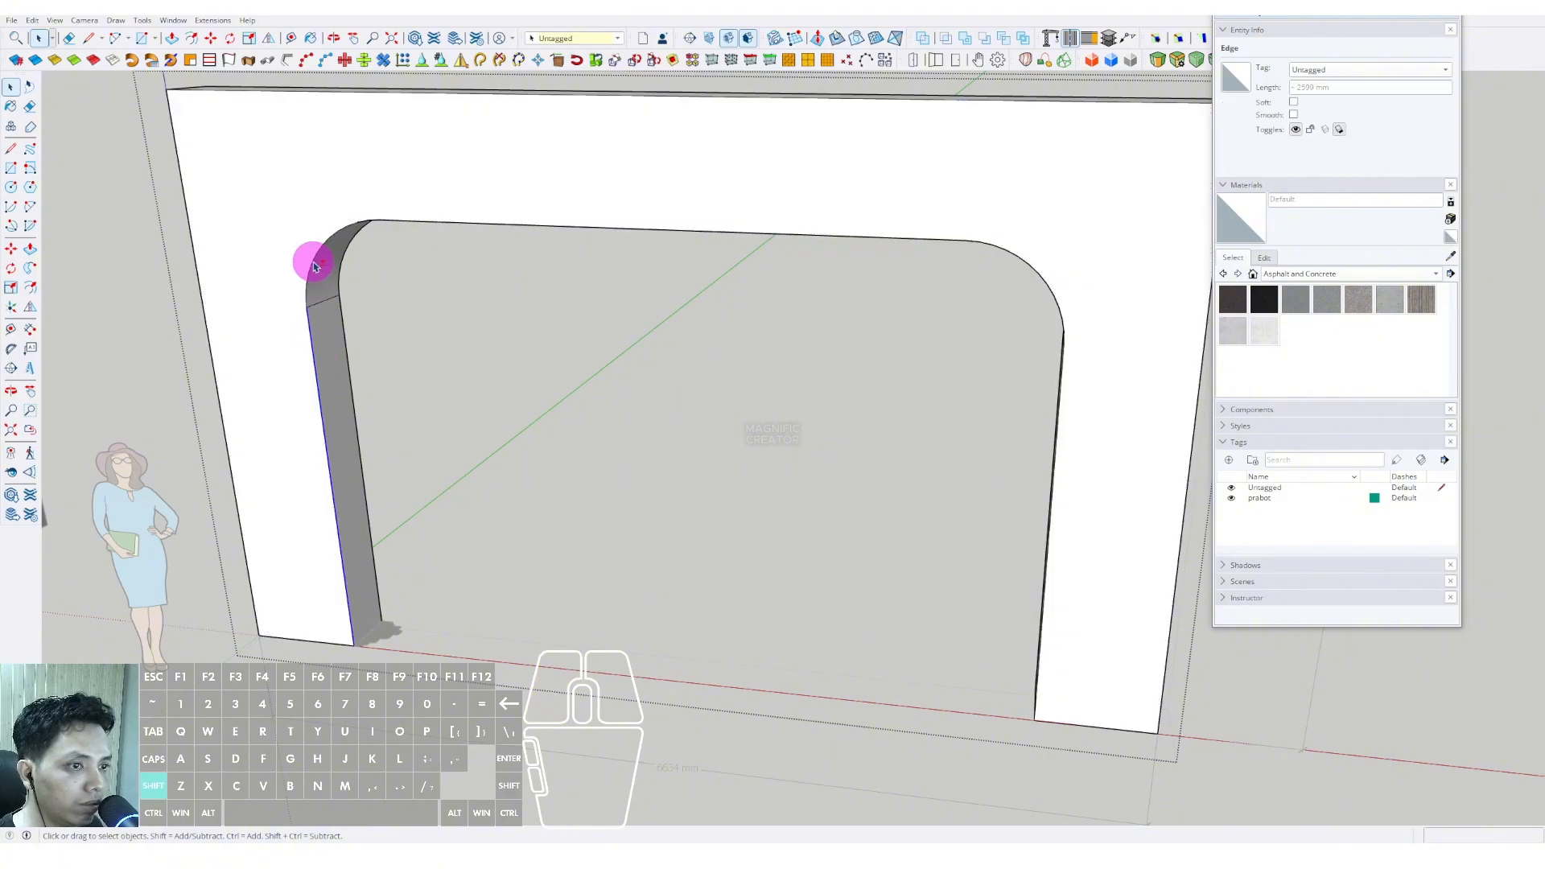
pyautogui.keyDown('shift'); pyautogui.click(1041, 277); pyautogui.keyUp('shift')
pyautogui.keyDown('shift'); pyautogui.click(1063, 392); pyautogui.keyUp('shift')
pyautogui.moveTo(1062, 392); pyautogui.dragTo(170, 166, button='middle')
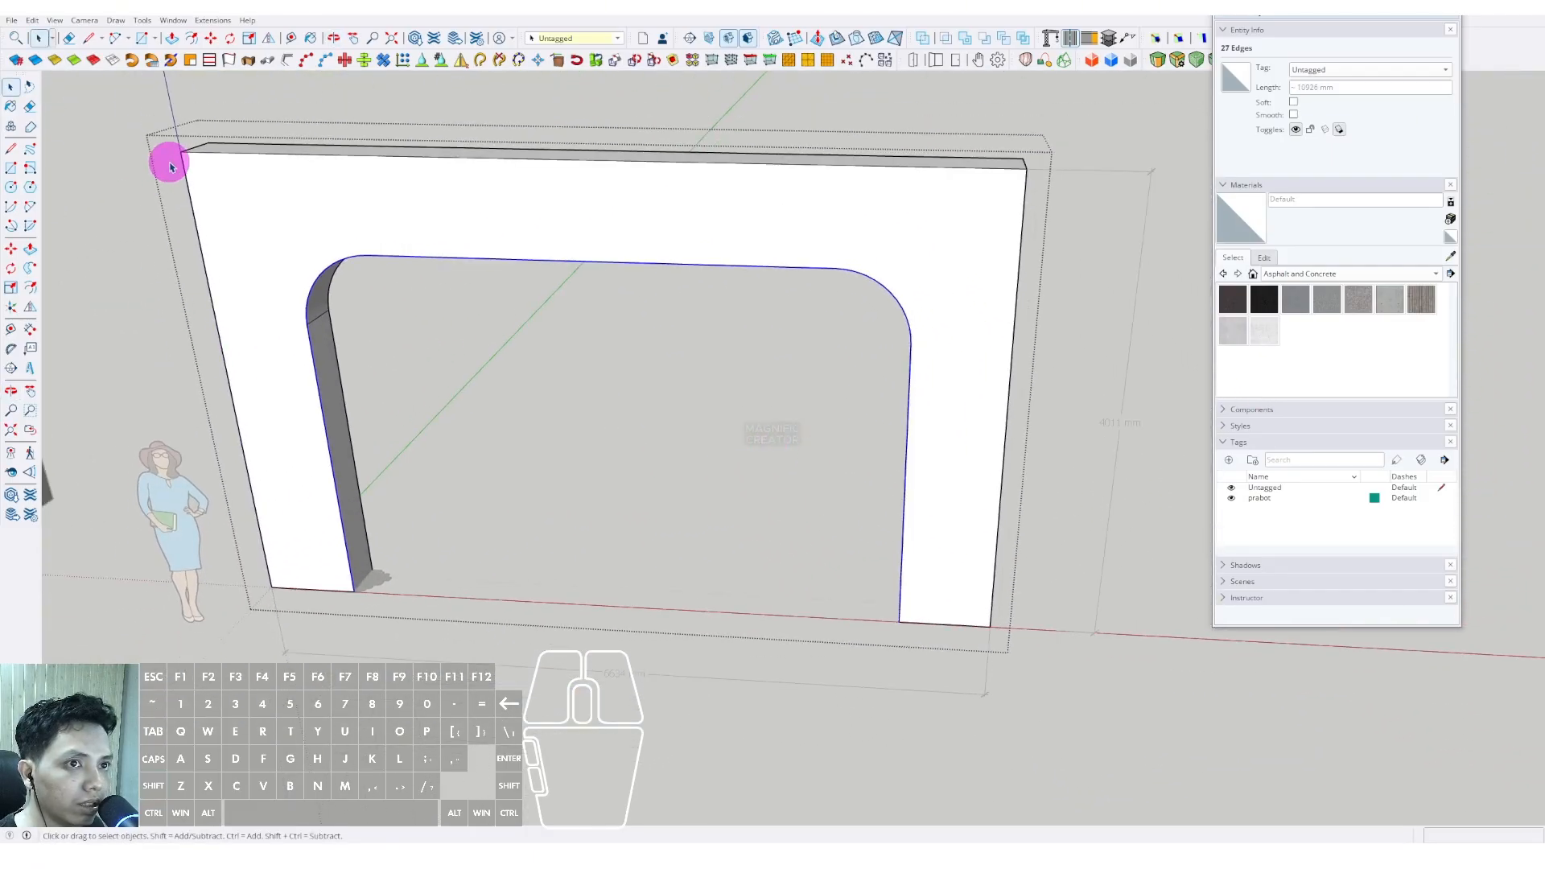
# Copy the selected opening edges and paste them in place outside the wall group.
pyautogui.click(32, 20)
pyautogui.click(60, 83)
pyautogui.click(1088, 358)
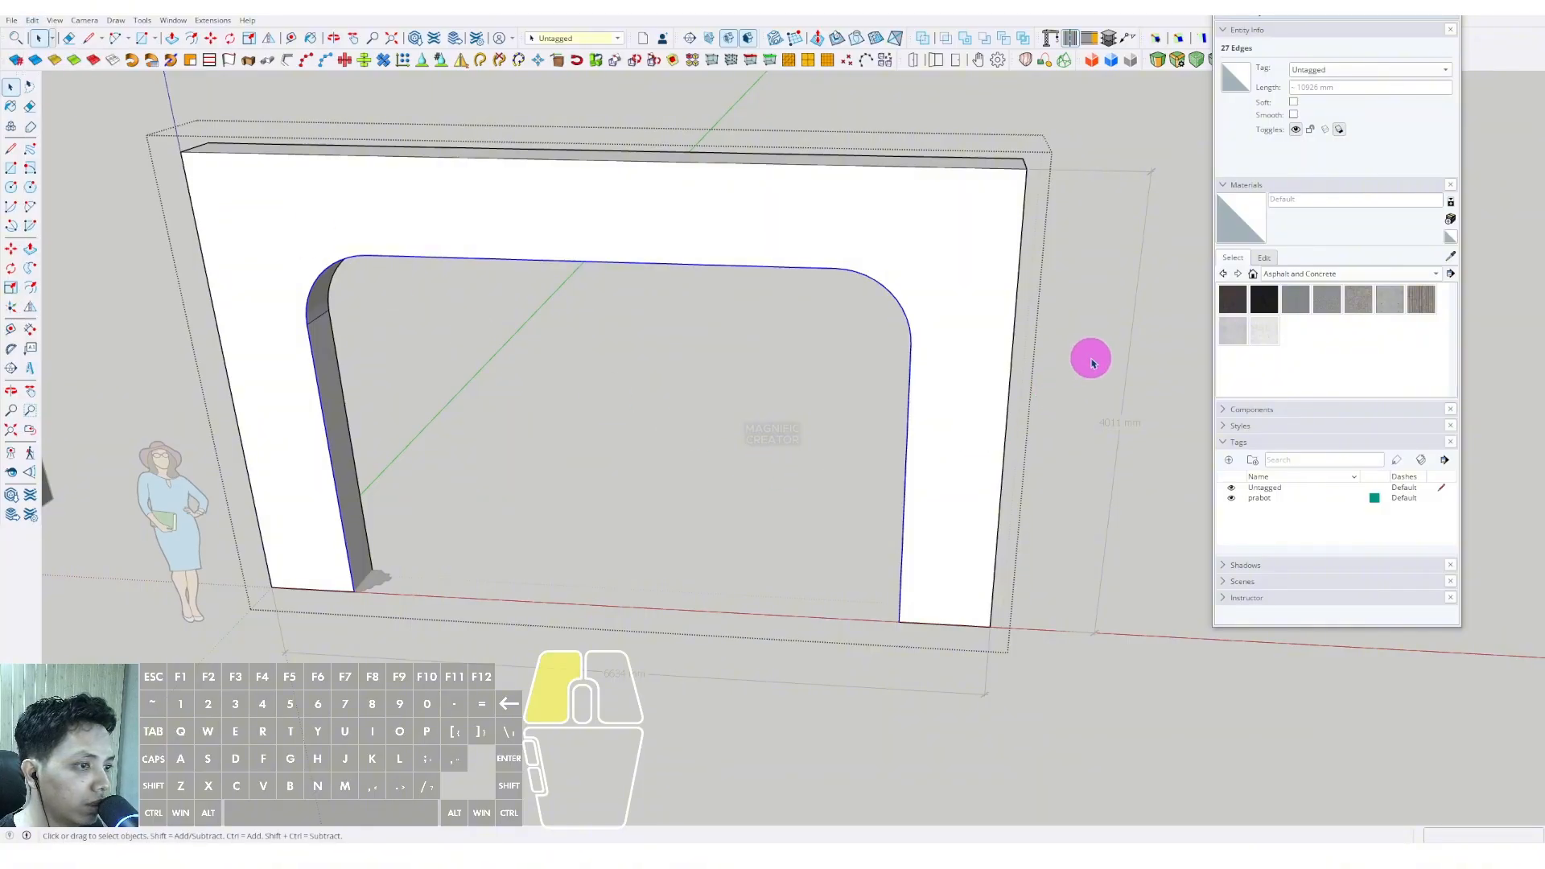
pyautogui.click(33, 20)
pyautogui.click(62, 104)
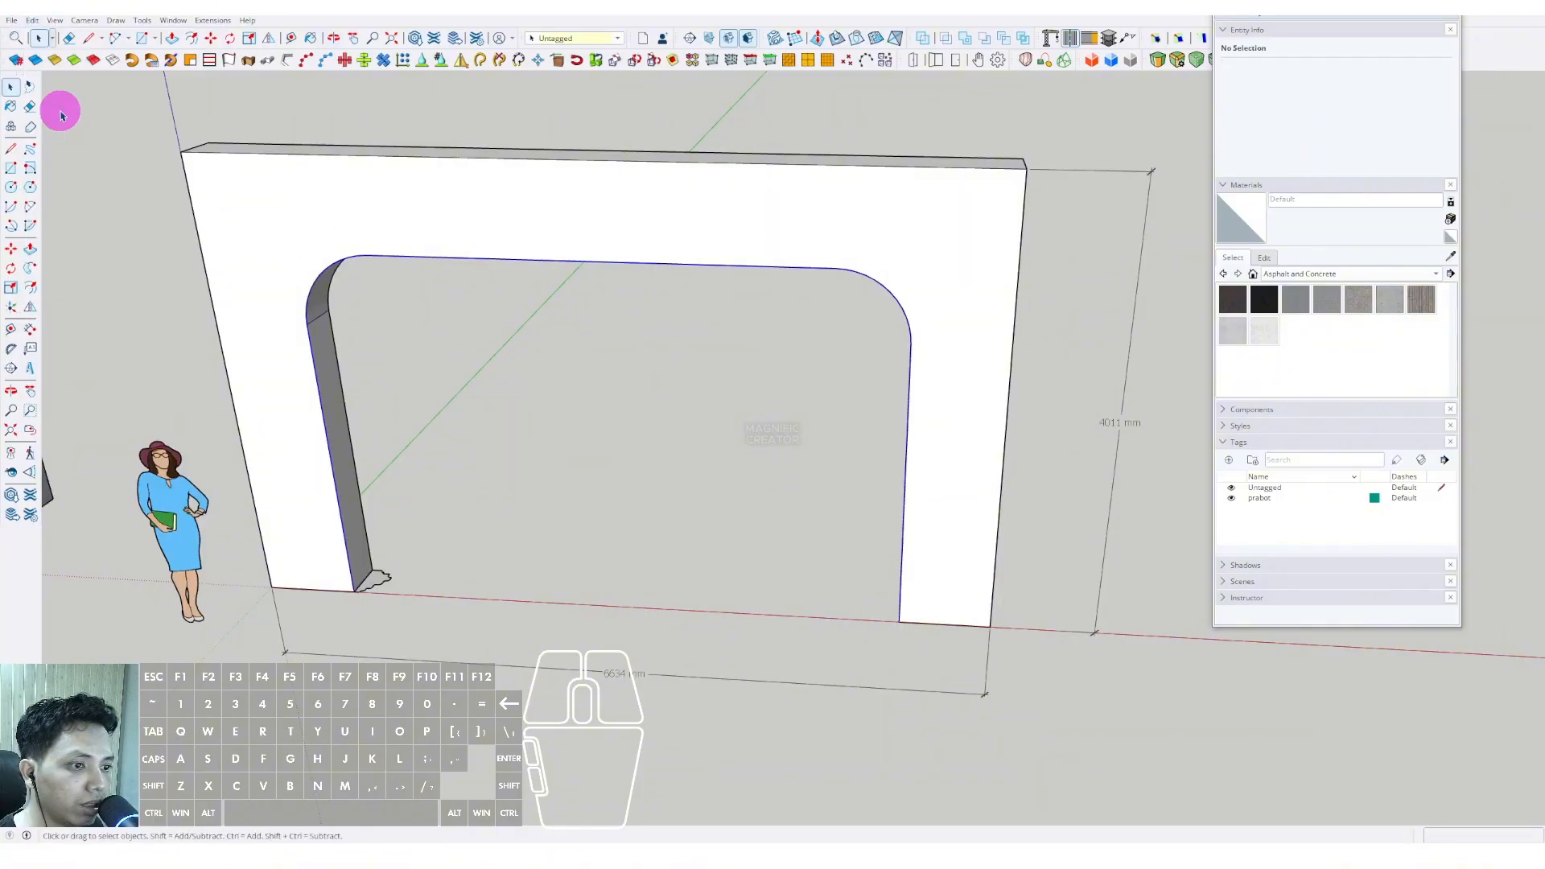
# Extrude the trim profile along the pasted opening edges with Follow Me.
pyautogui.scroll(2, 352, 518)
pyautogui.moveTo(351, 517); pyautogui.dragTo(480, 218, button='middle')
pyautogui.scroll(3, 216, 553)
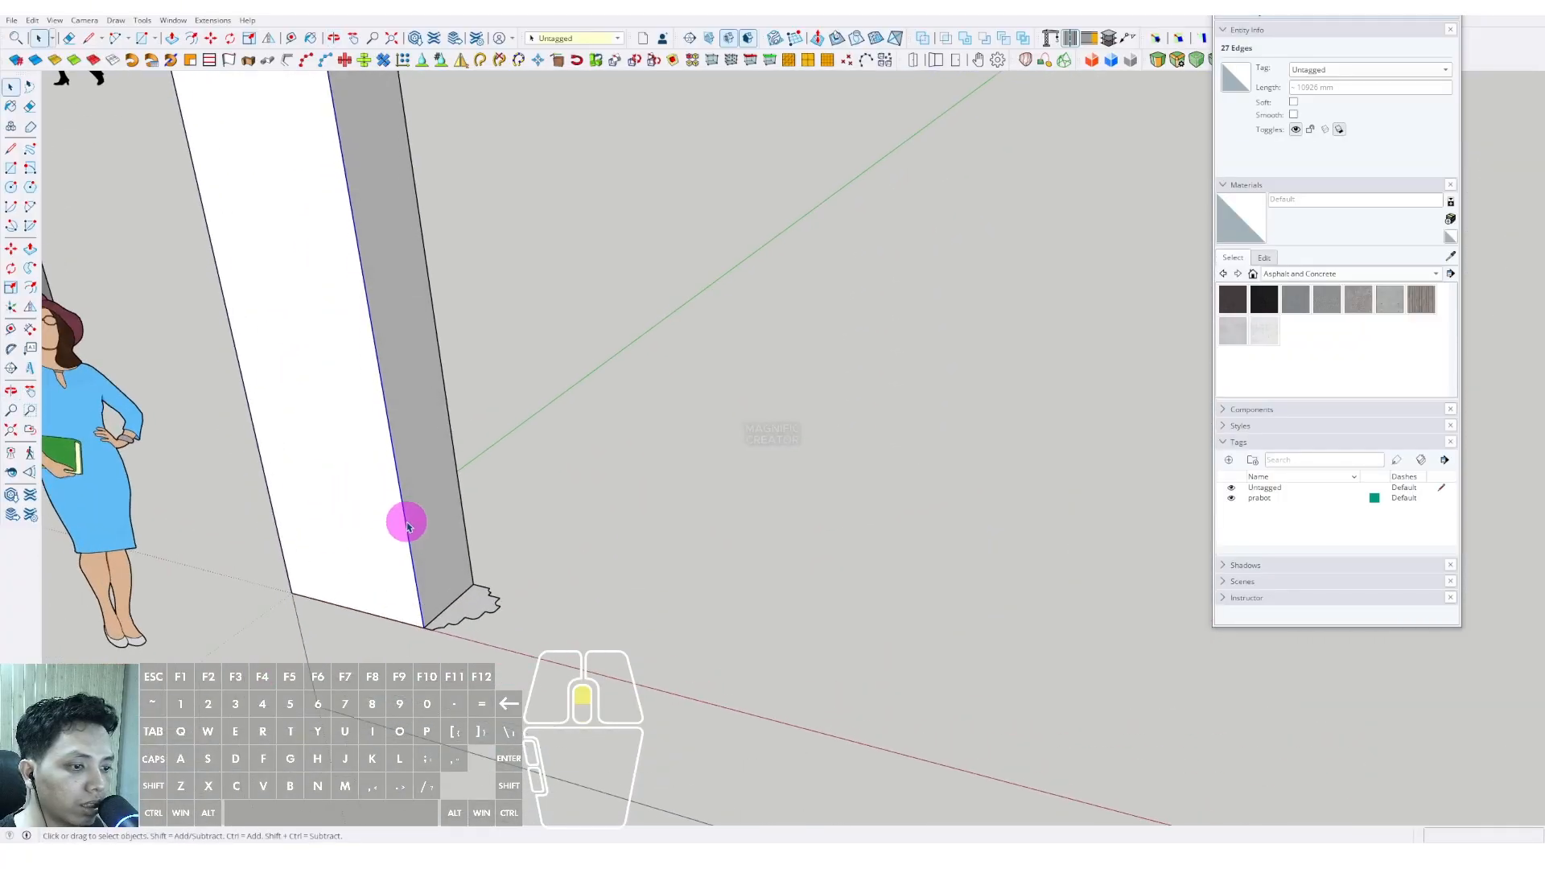
pyautogui.click(29, 269)
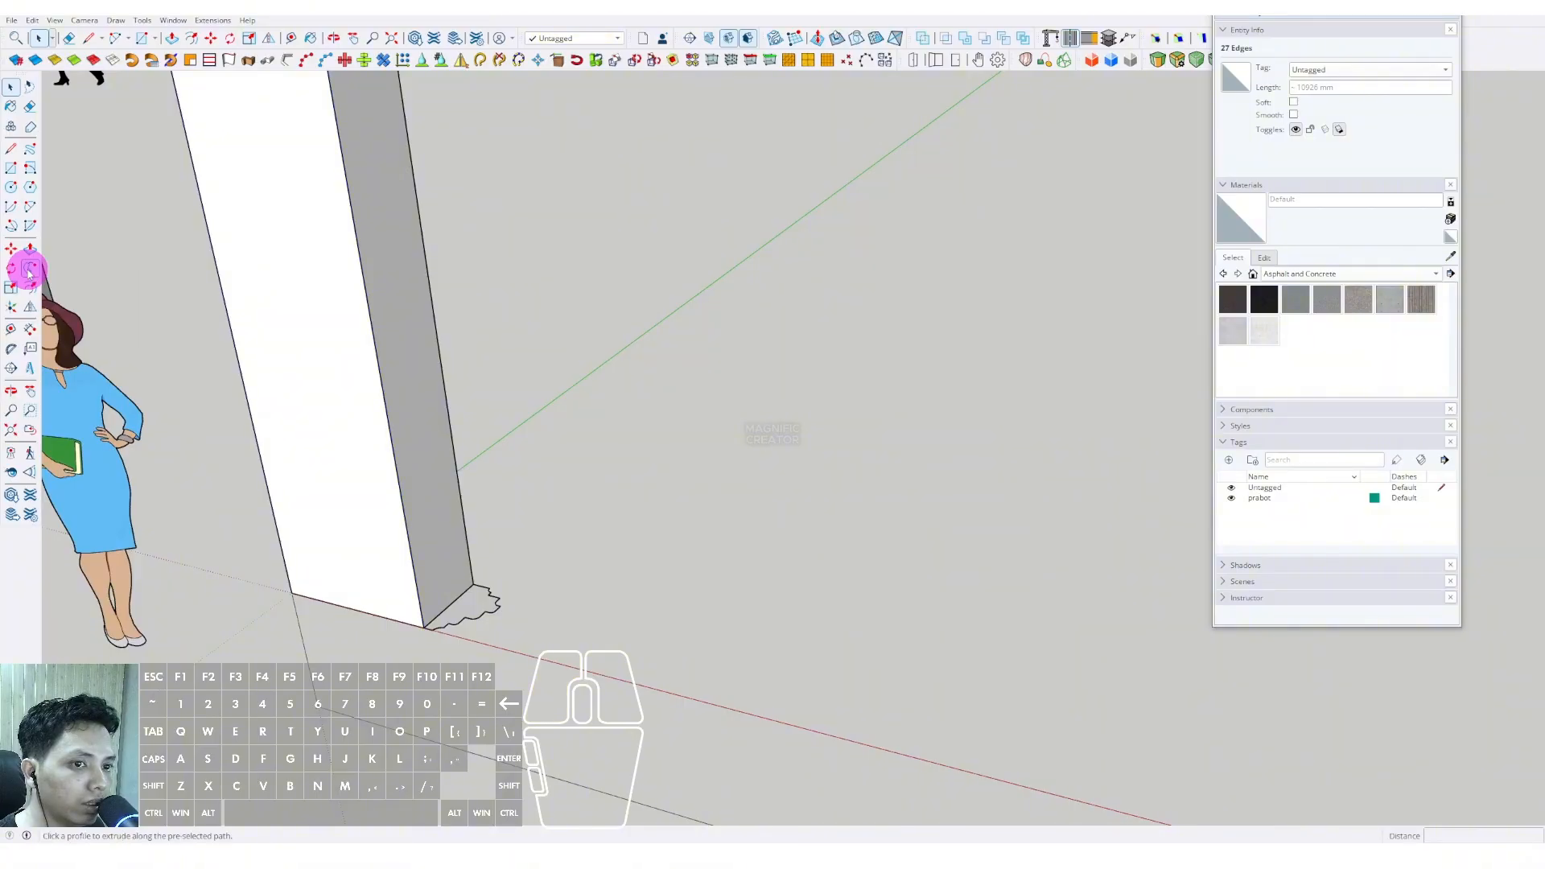
pyautogui.click(467, 615)
pyautogui.scroll(-5, 290, 527)
pyautogui.scroll(6, 687, 265)
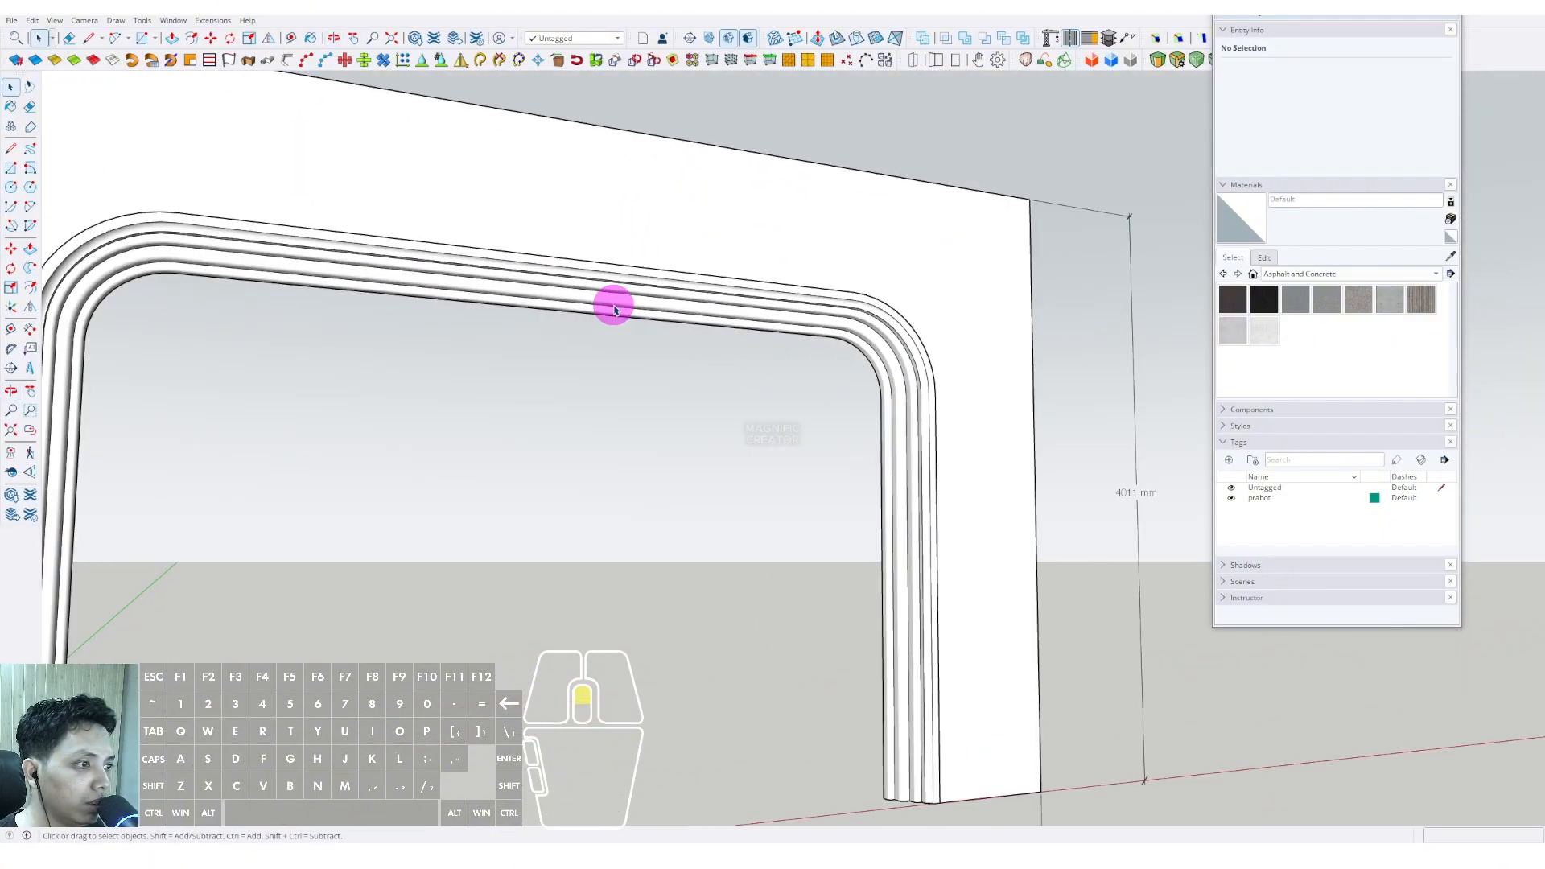
# Select all connected geometry of the extruded trim and make it a group.
pyautogui.moveTo(614, 310); pyautogui.dragTo(1024, 378, button='middle')
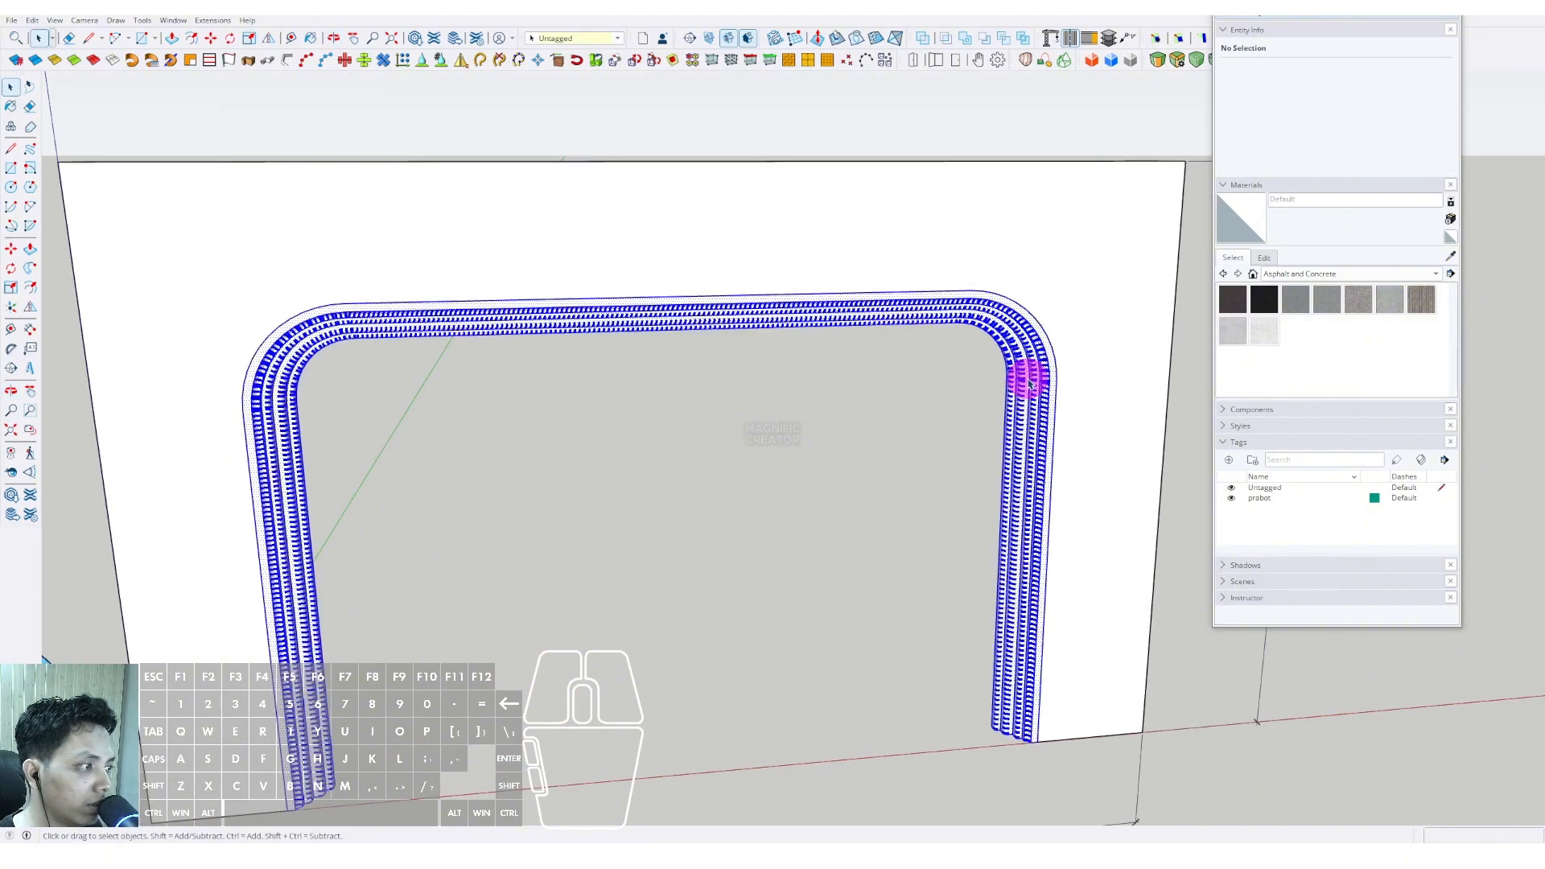
pyautogui.rightClick(1028, 378)
pyautogui.click(1049, 491)
pyautogui.scroll(-3, 1049, 483)
pyautogui.moveTo(1049, 483); pyautogui.dragTo(1076, 457, button='middle')
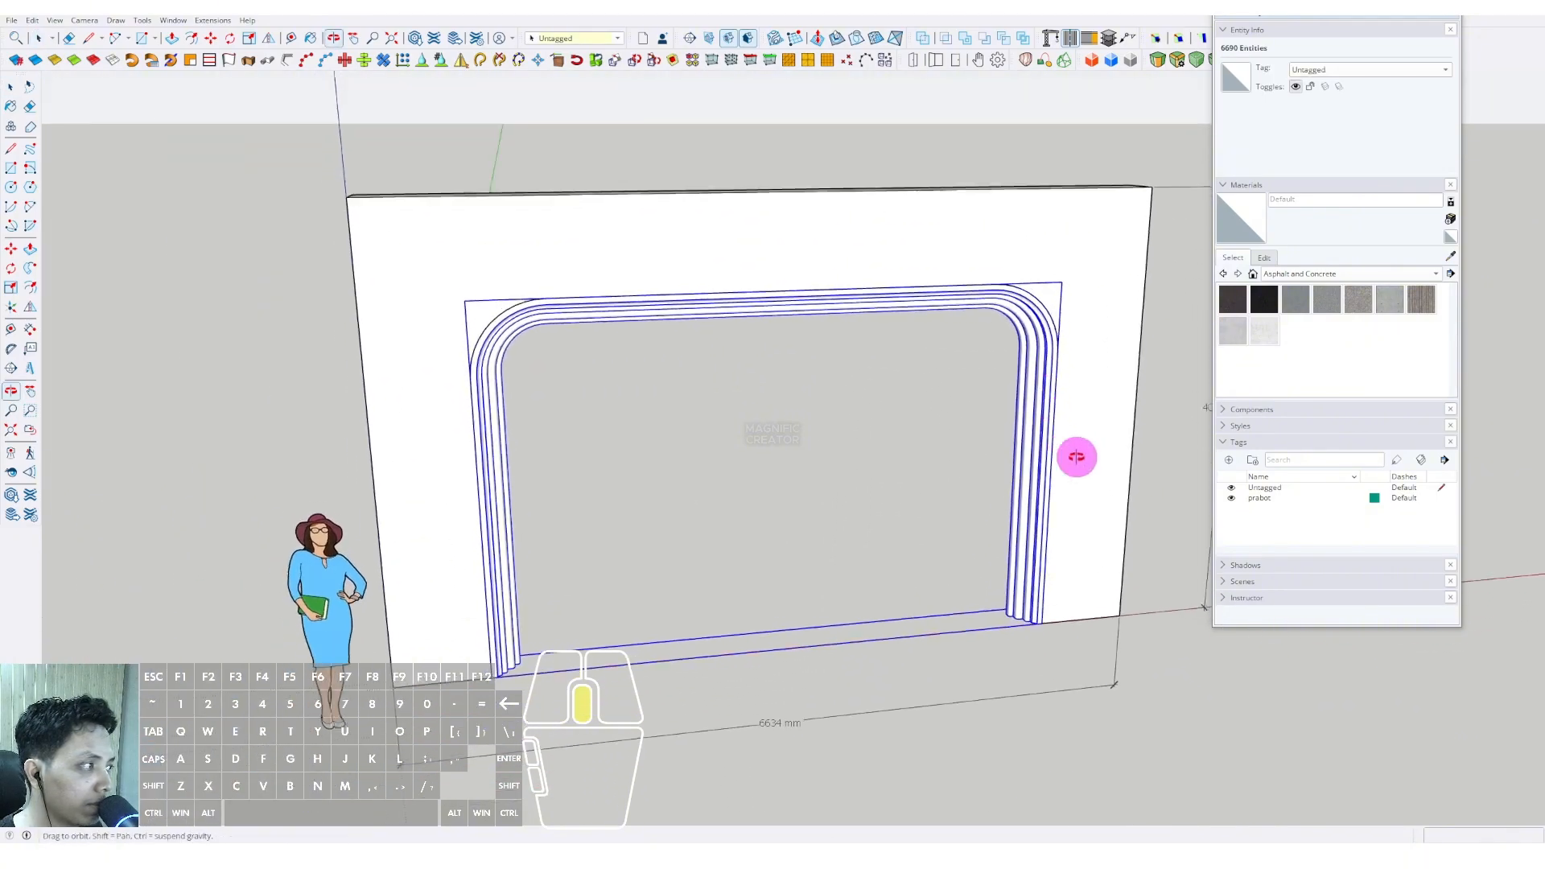
# Paint the trim group with Wood Veneer 02 from the Wood materials.
pyautogui.click(1435, 274)
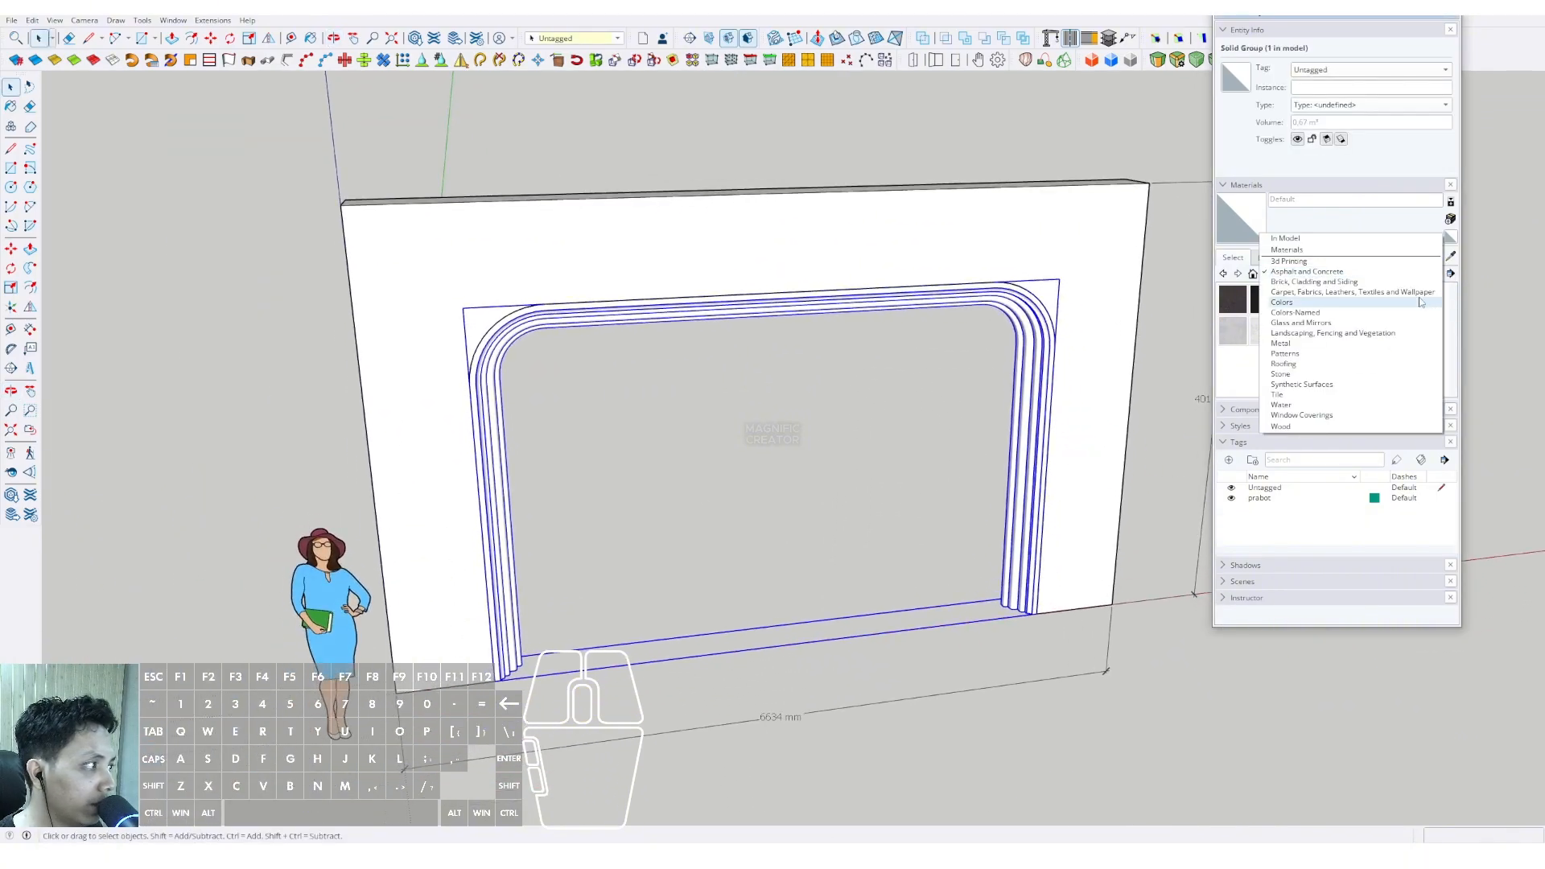
pyautogui.click(1281, 427)
pyautogui.click(1359, 331)
pyautogui.click(1038, 355)
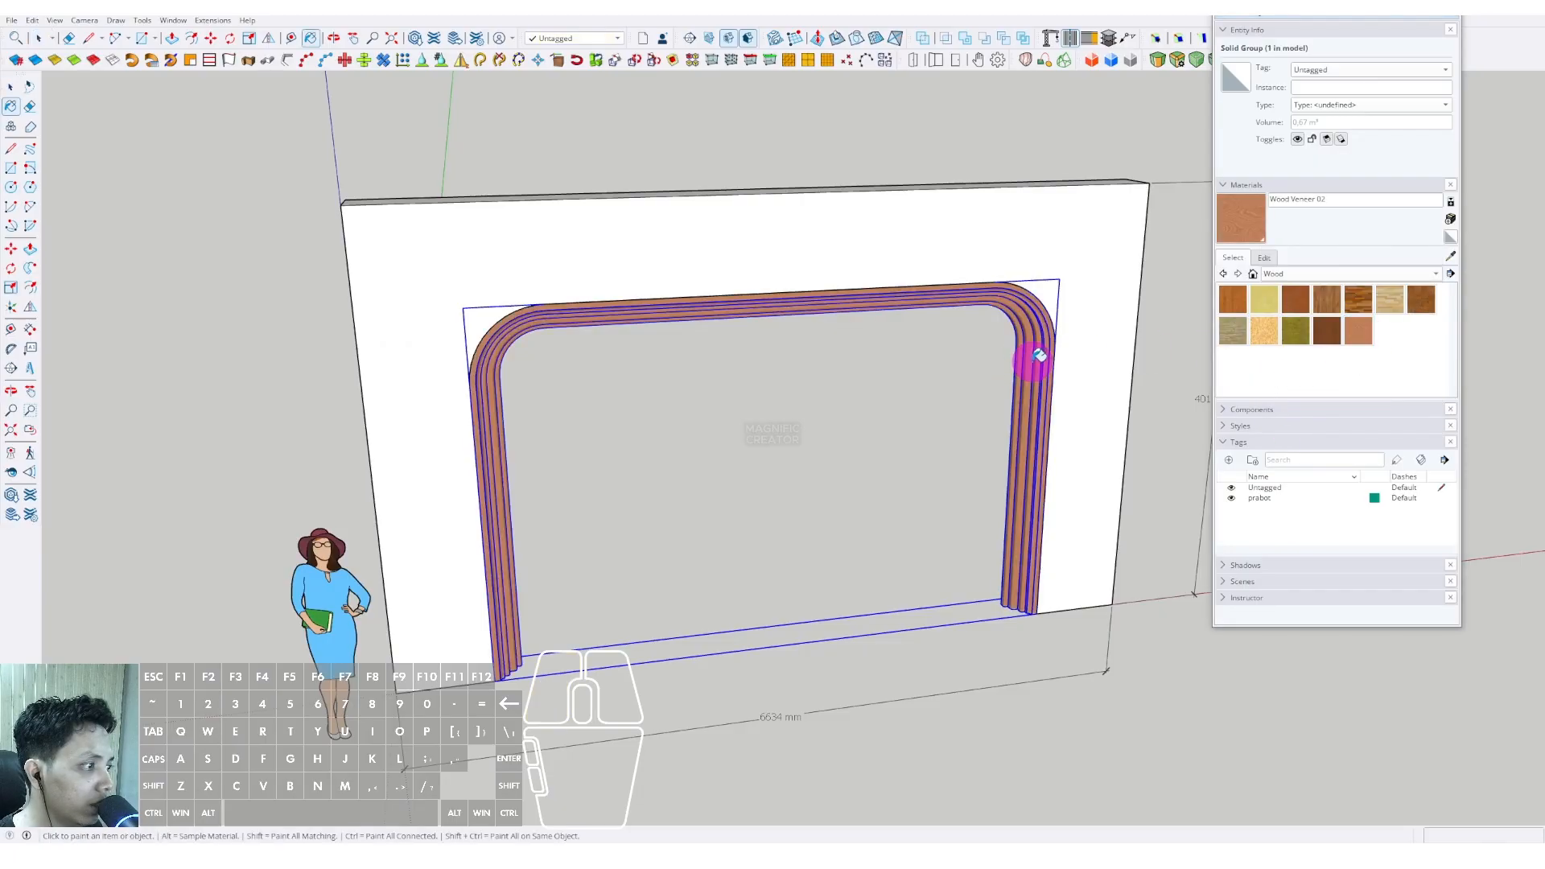
pyautogui.scroll(5, 1036, 378)
pyautogui.press('space')
pyautogui.click(1166, 303)
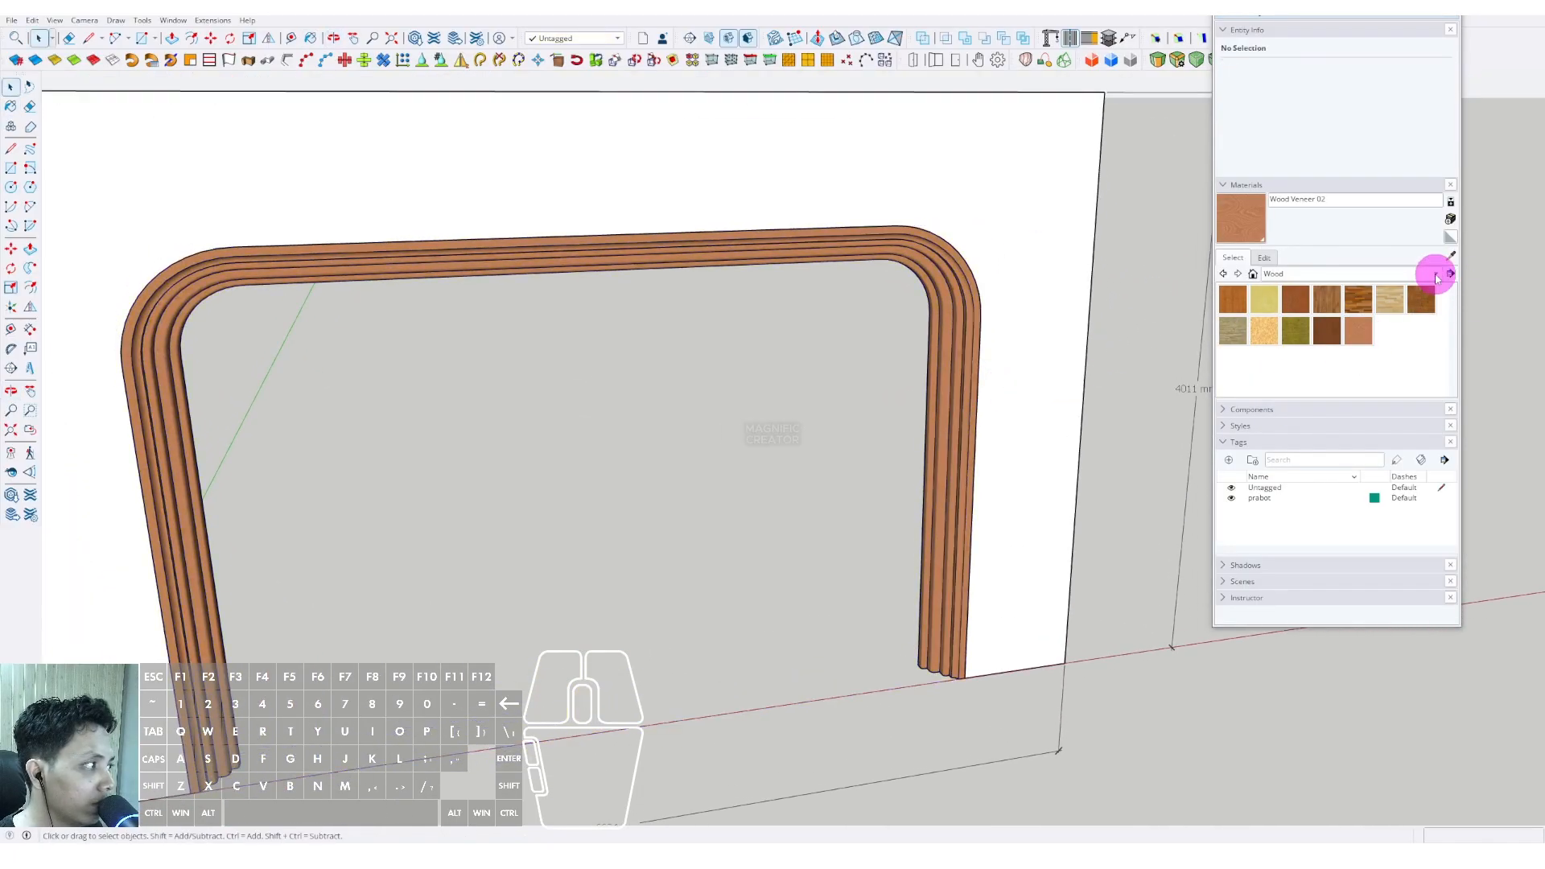
# Paint the wall group with Cinder Block from the Brick, Cladding and Siding materials.
pyautogui.click(1436, 274)
pyautogui.click(1287, 128)
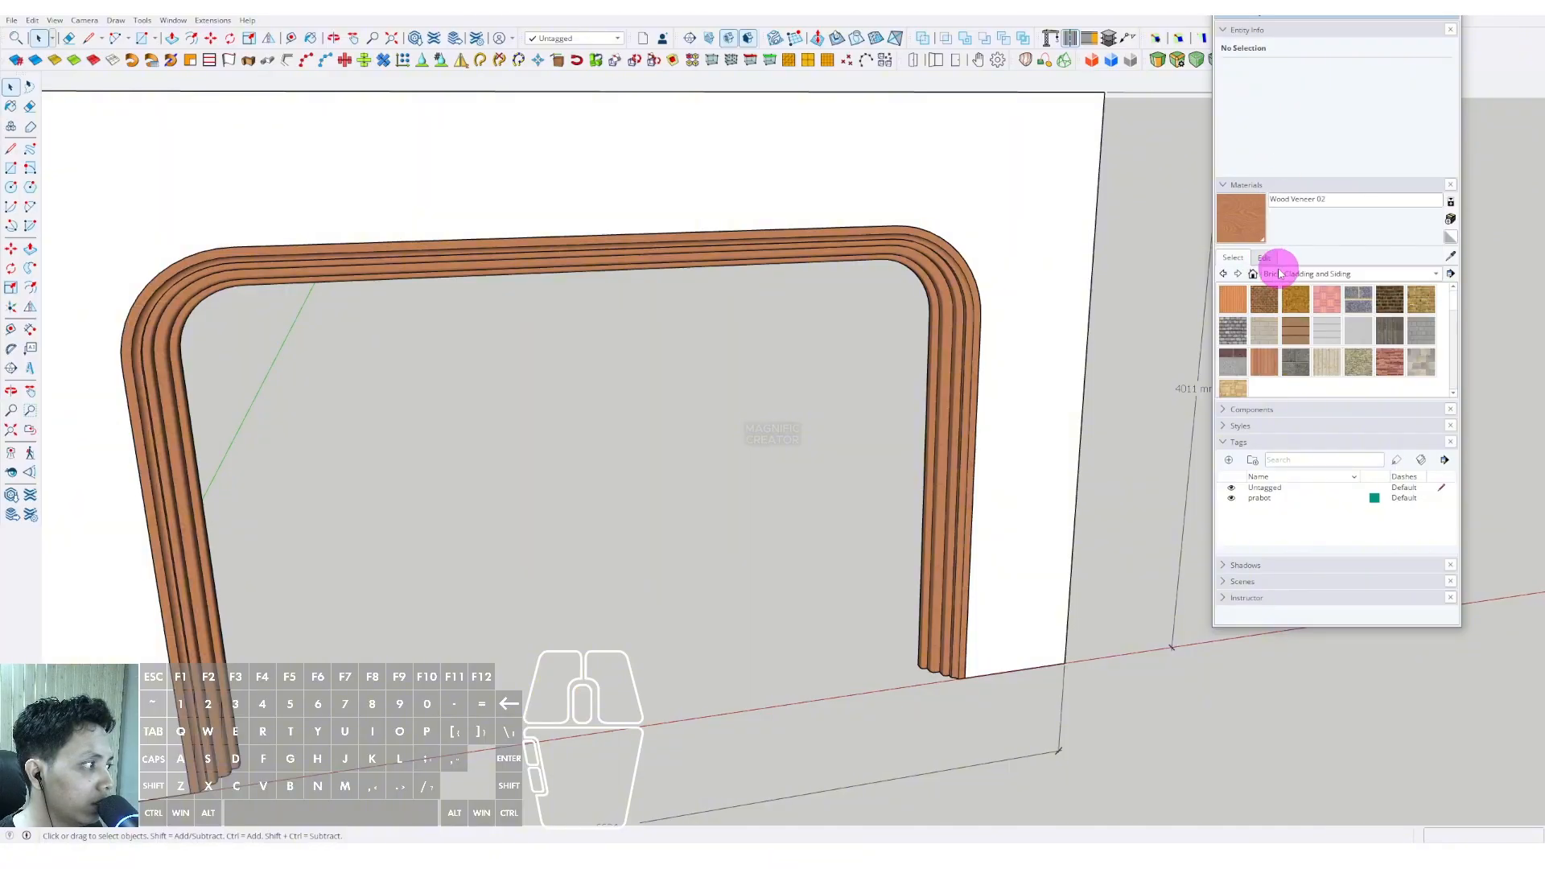
pyautogui.click(1264, 330)
pyautogui.click(1015, 291)
# Turn on shadows for the scene.
pyautogui.moveTo(1015, 292)
pyautogui.mouseDown(button='middle')
pyautogui.moveTo(941, 376)
pyautogui.moveTo(917, 304)
pyautogui.moveTo(924, 331)
pyautogui.moveTo(572, 352)
pyautogui.mouseUp(button='middle')
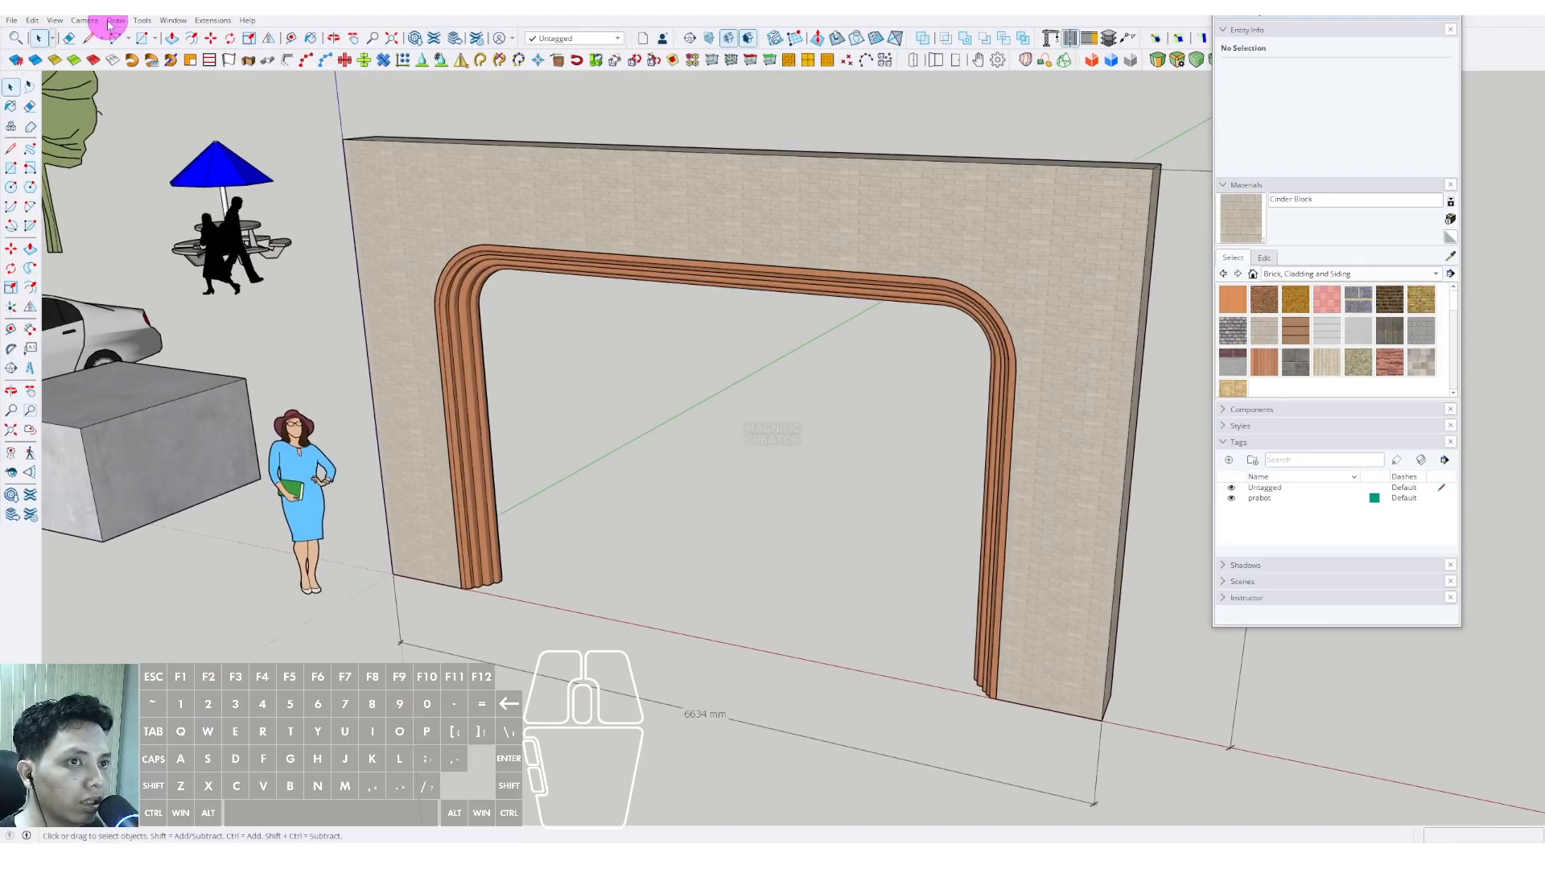
pyautogui.click(56, 22)
pyautogui.click(77, 161)
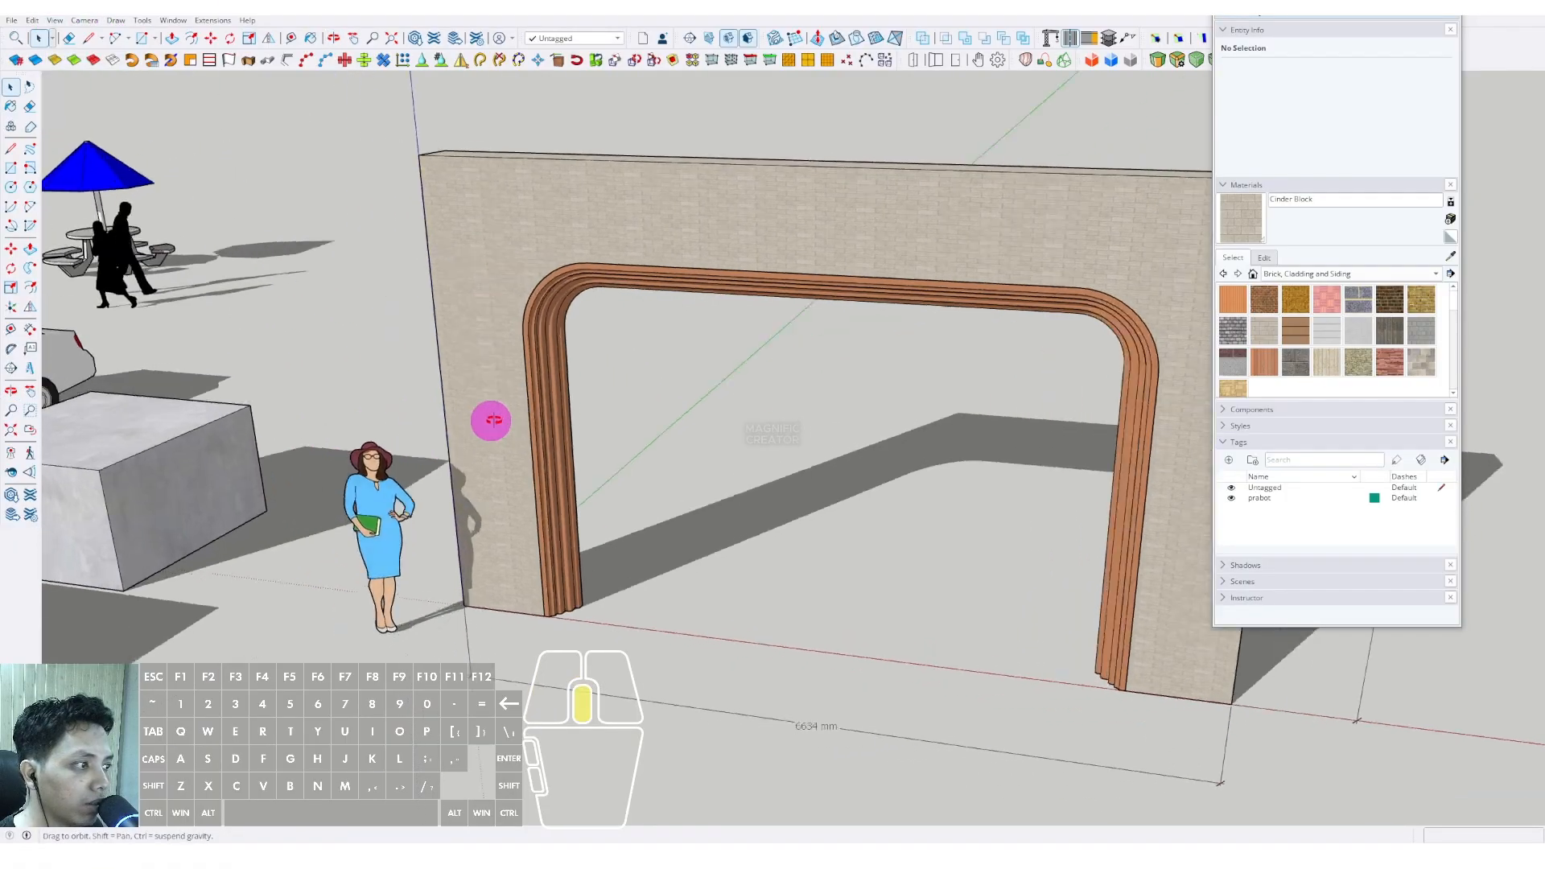